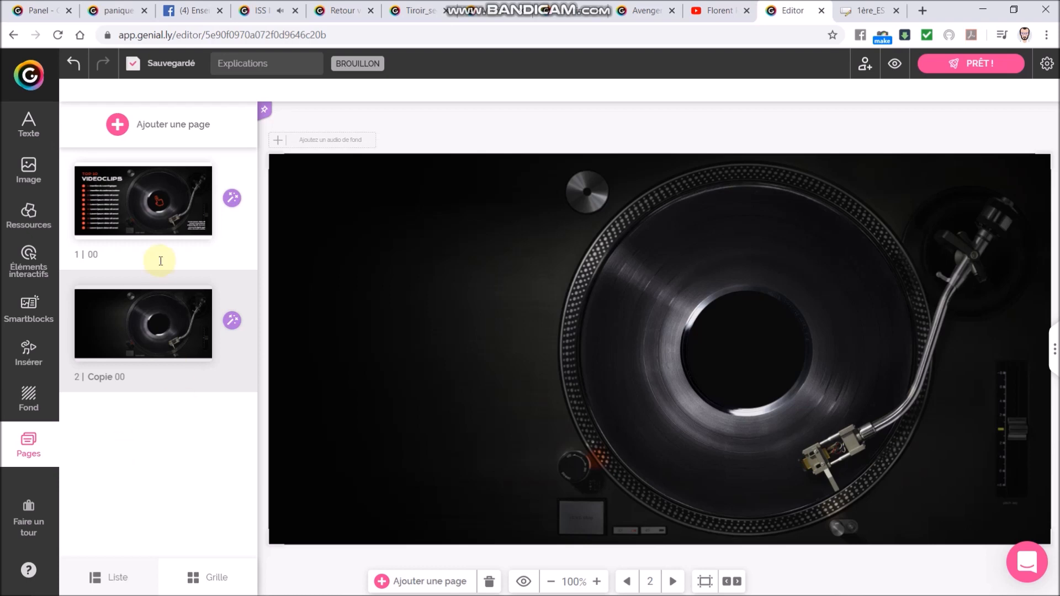
# Review the menu page and its blank copy, and preview the copied page before returning to editing
pyautogui.click(156, 213)
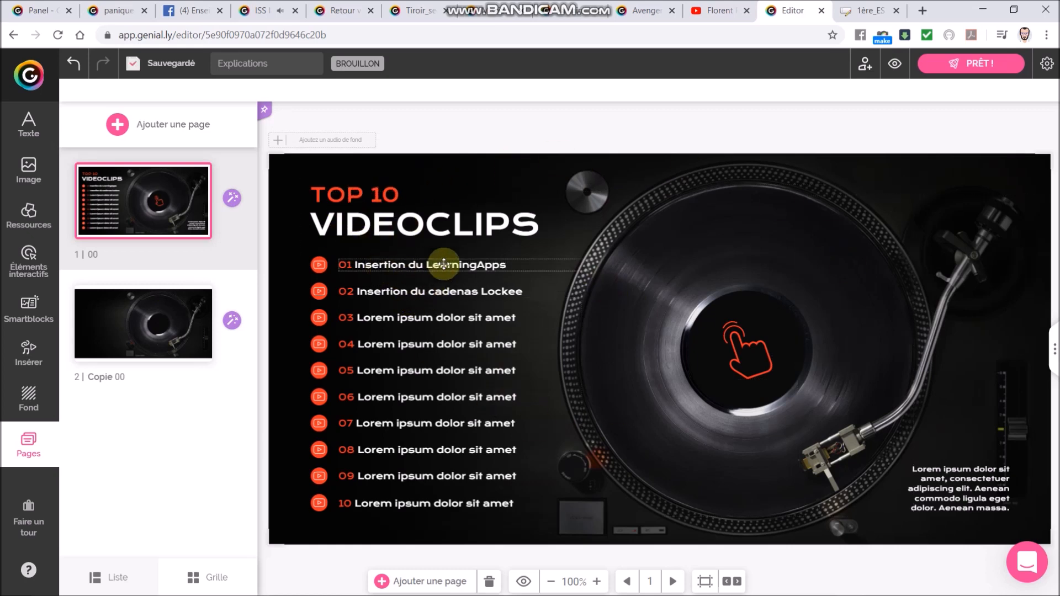
pyautogui.click(416, 266)
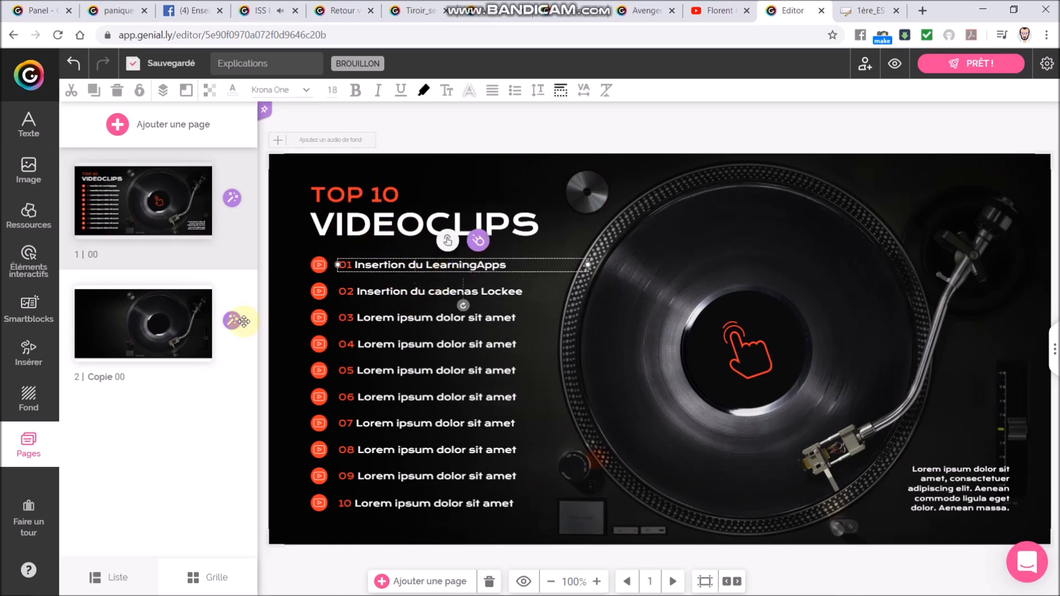
pyautogui.click(180, 328)
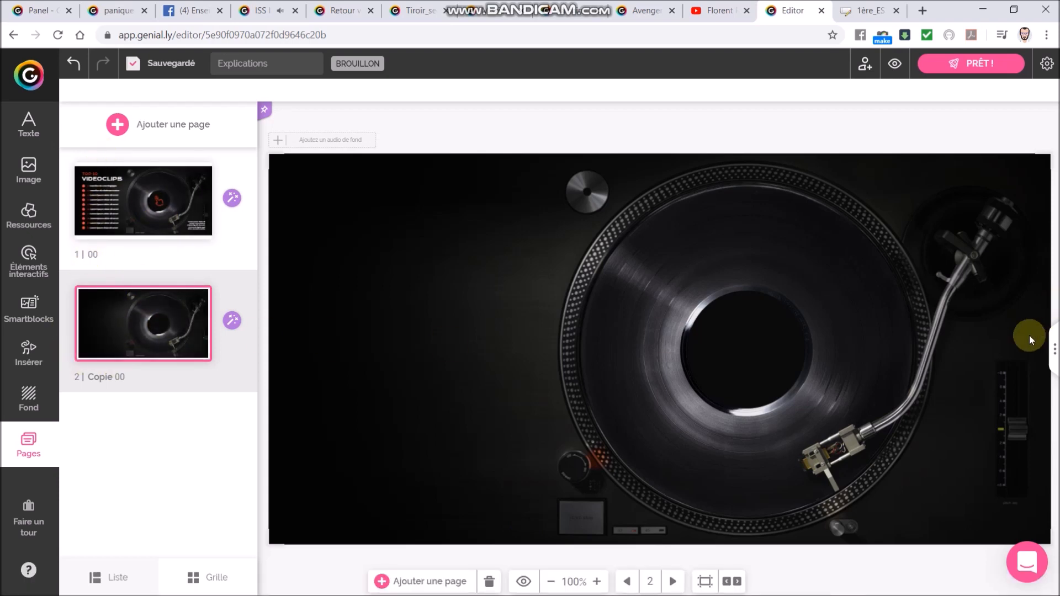
pyautogui.click(715, 227)
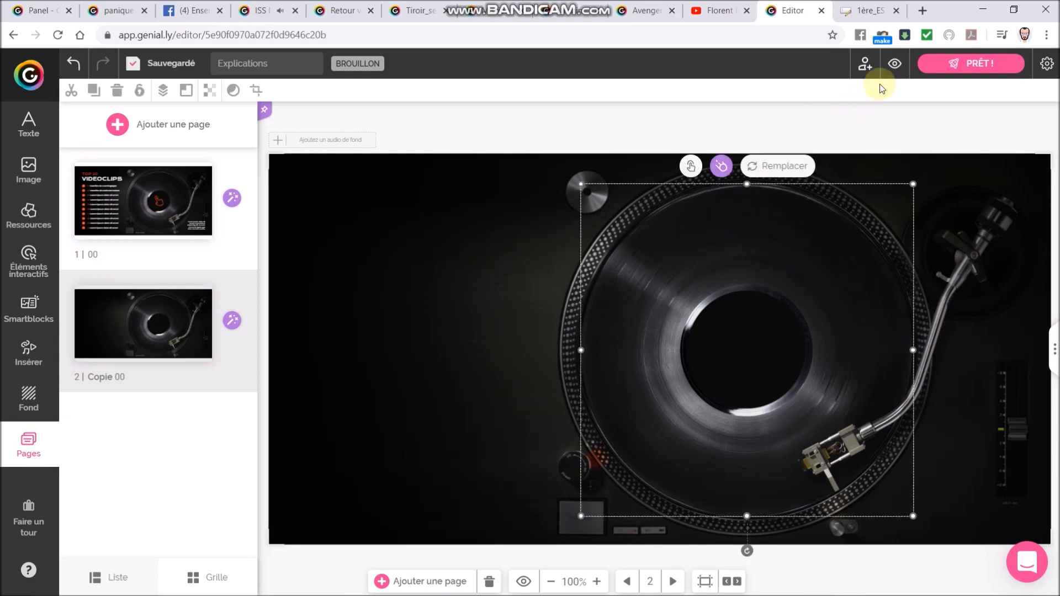
pyautogui.click(895, 65)
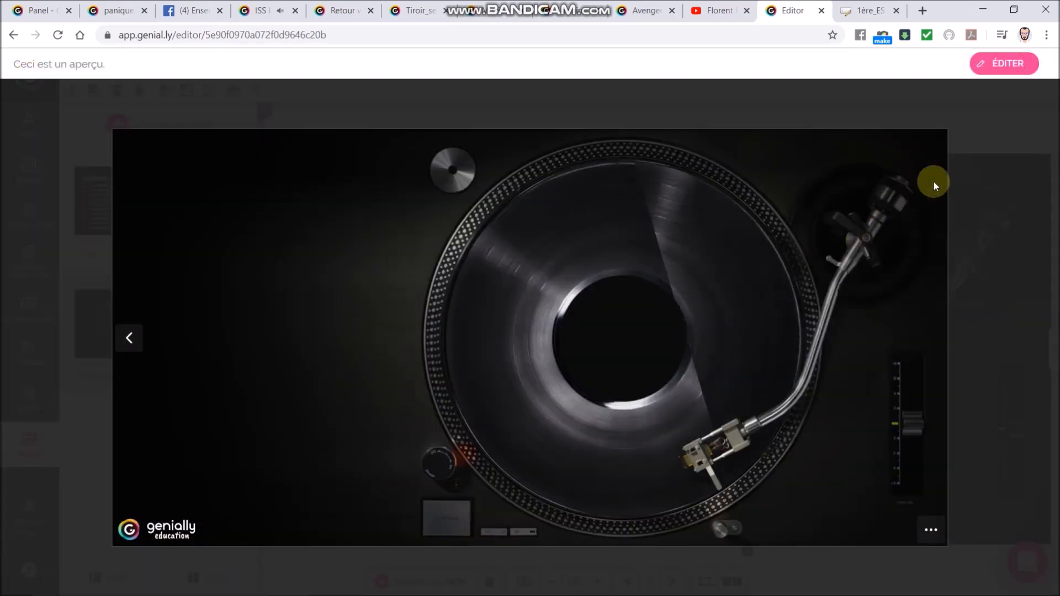
pyautogui.click(972, 140)
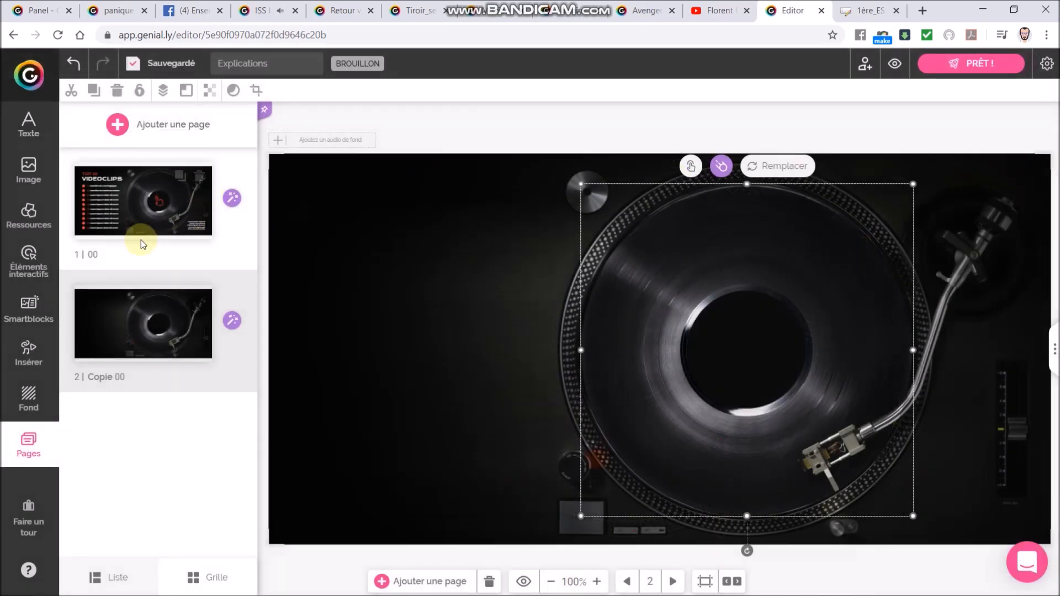
# Set the presentation's navigation mode to Microsite
pyautogui.click(146, 214)
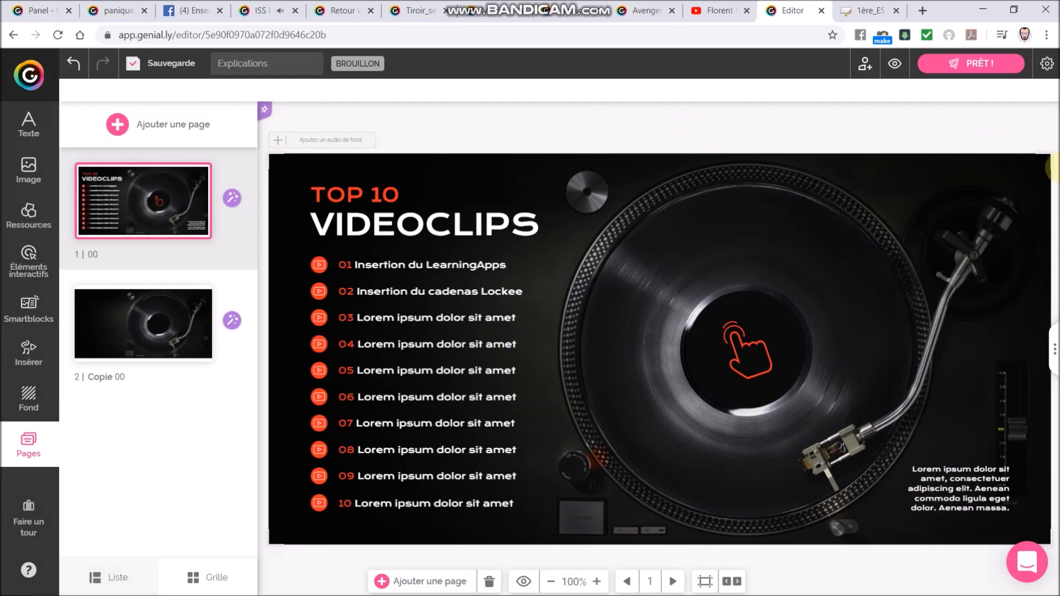
pyautogui.click(1047, 65)
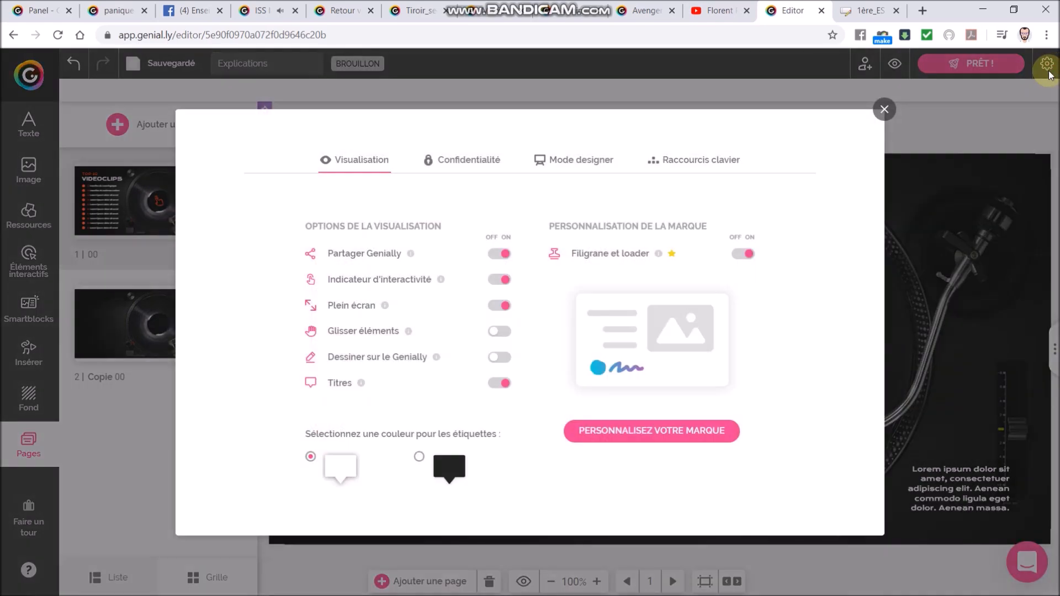
pyautogui.click(886, 110)
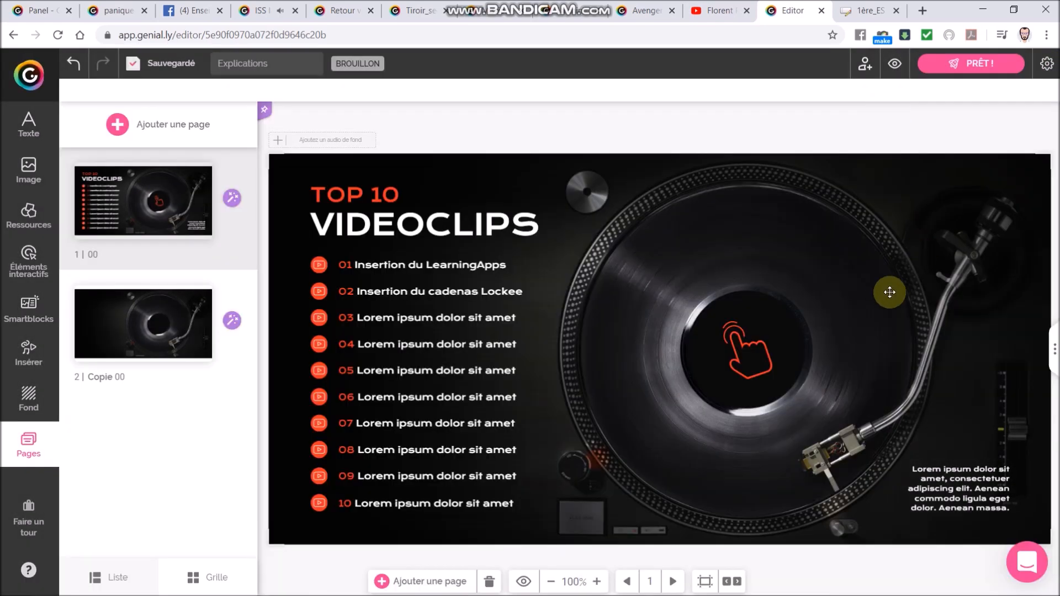
pyautogui.click(1053, 358)
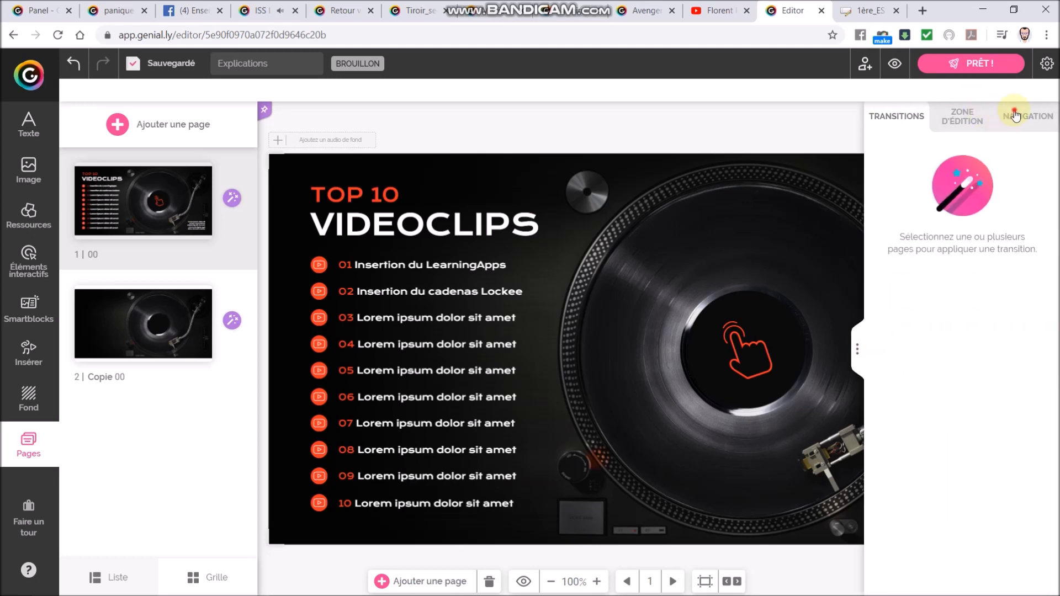
pyautogui.click(1027, 115)
pyautogui.click(1013, 204)
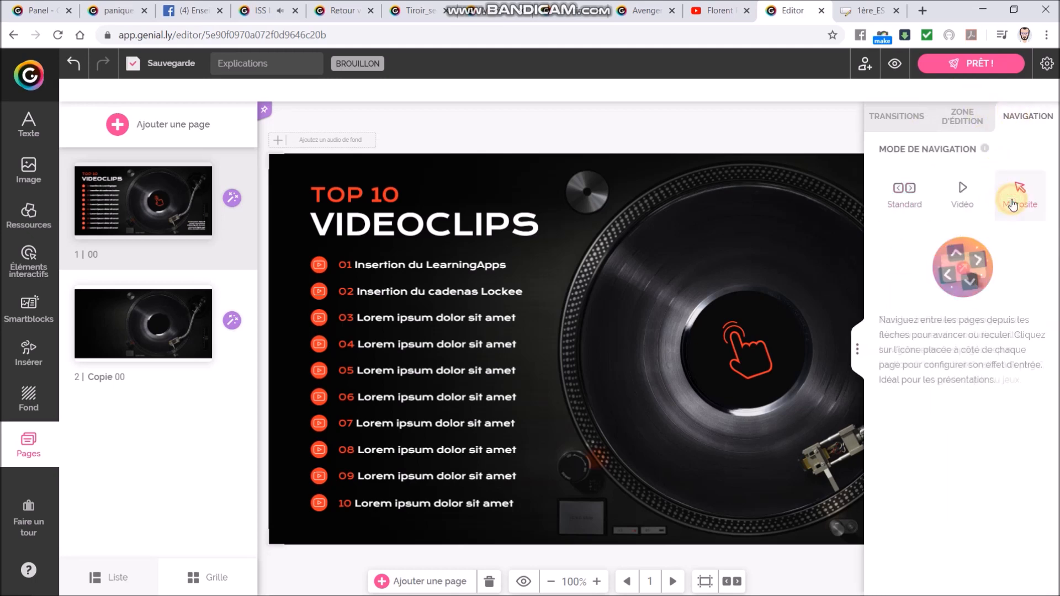
pyautogui.click(908, 126)
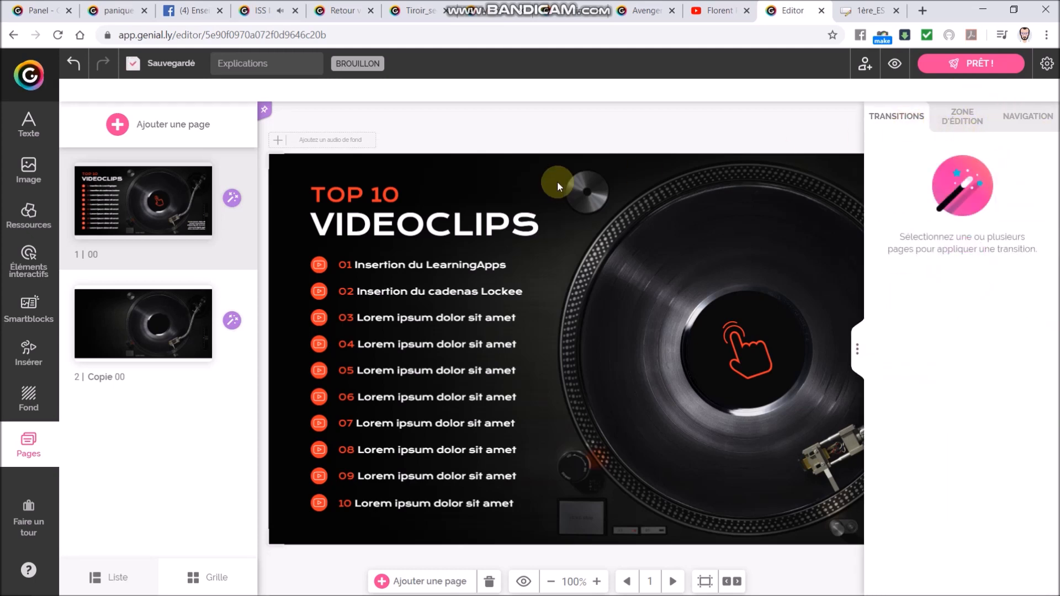
# Make the text "01 Insertion du LearningApps" on page 1 interactive so that it goes to page "Copie 00", and save
pyautogui.click(154, 223)
pyautogui.click(390, 266)
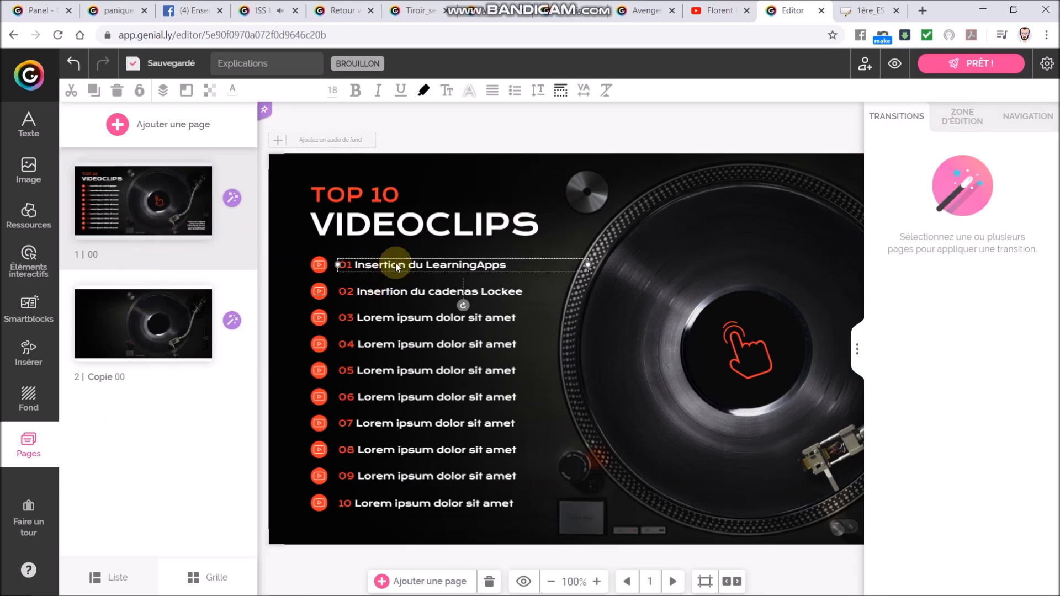
pyautogui.click(447, 240)
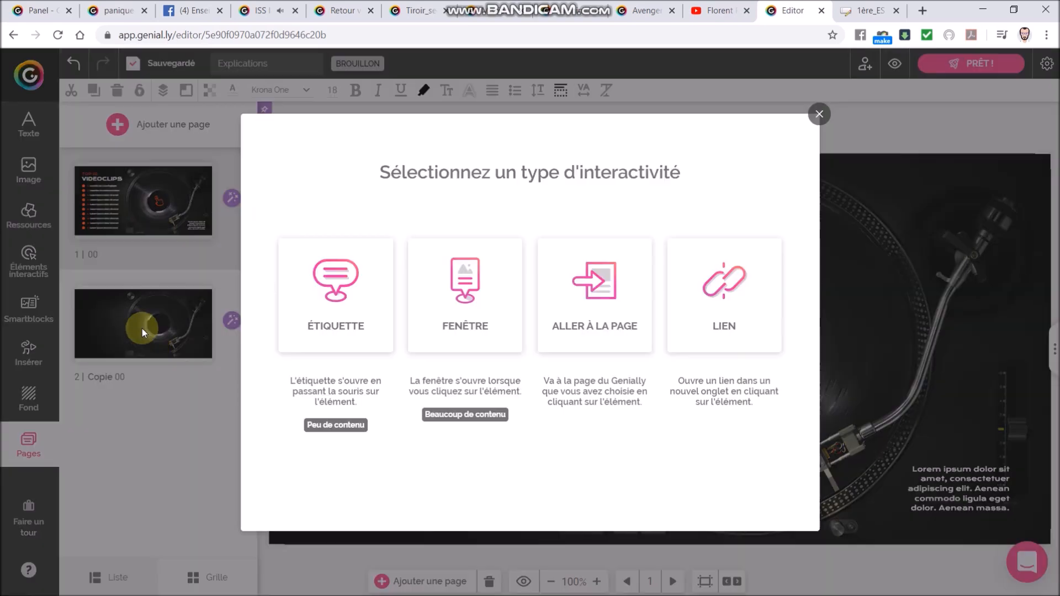
pyautogui.click(570, 293)
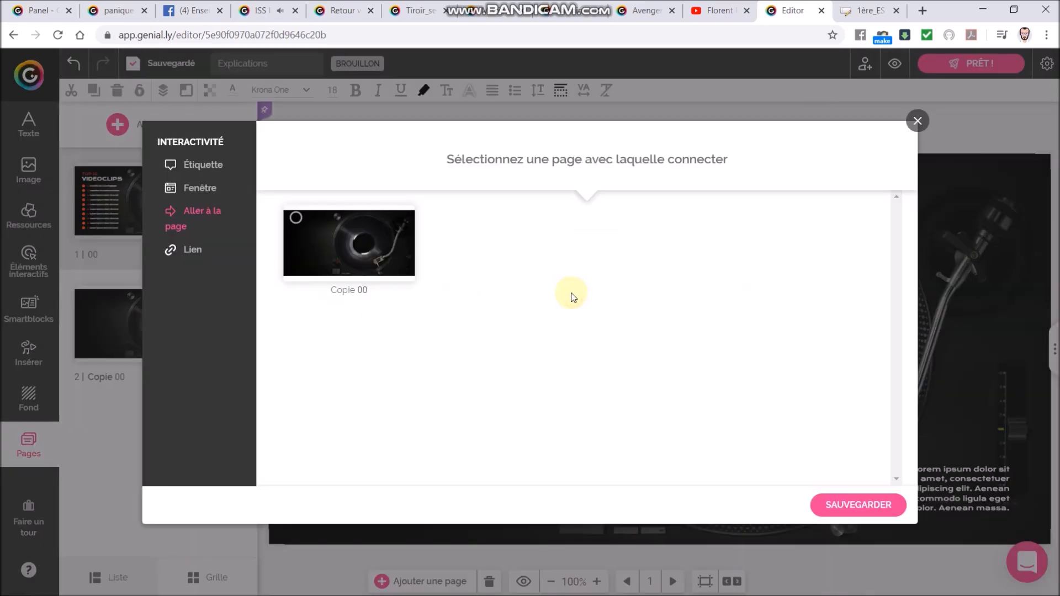
pyautogui.click(389, 267)
pyautogui.click(857, 504)
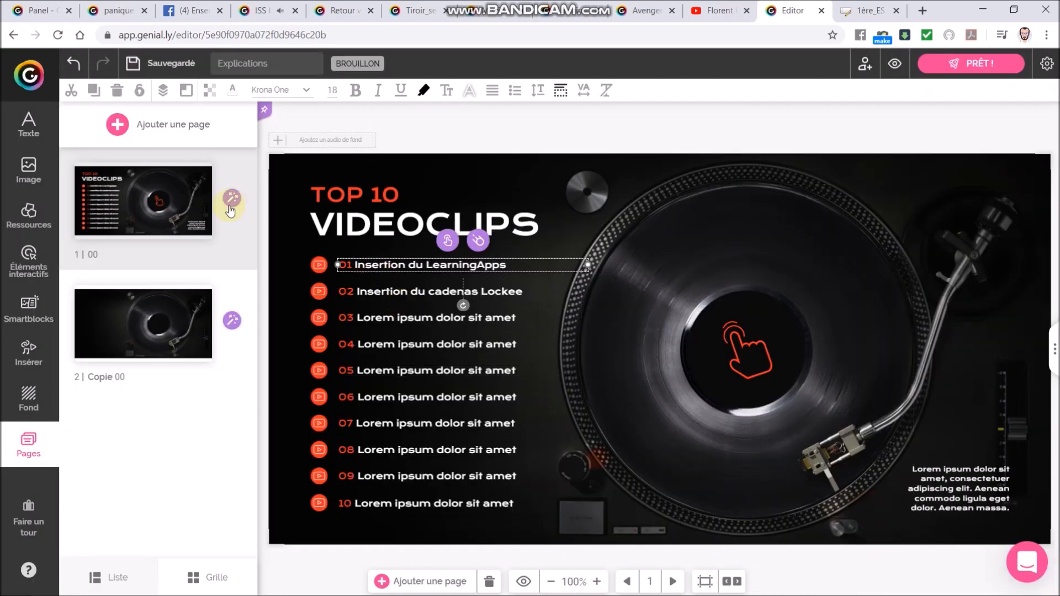
# Preview the presentation from page 1 and test the link on the "Insertion du LearningApps" entry
pyautogui.click(165, 221)
pyautogui.click(899, 64)
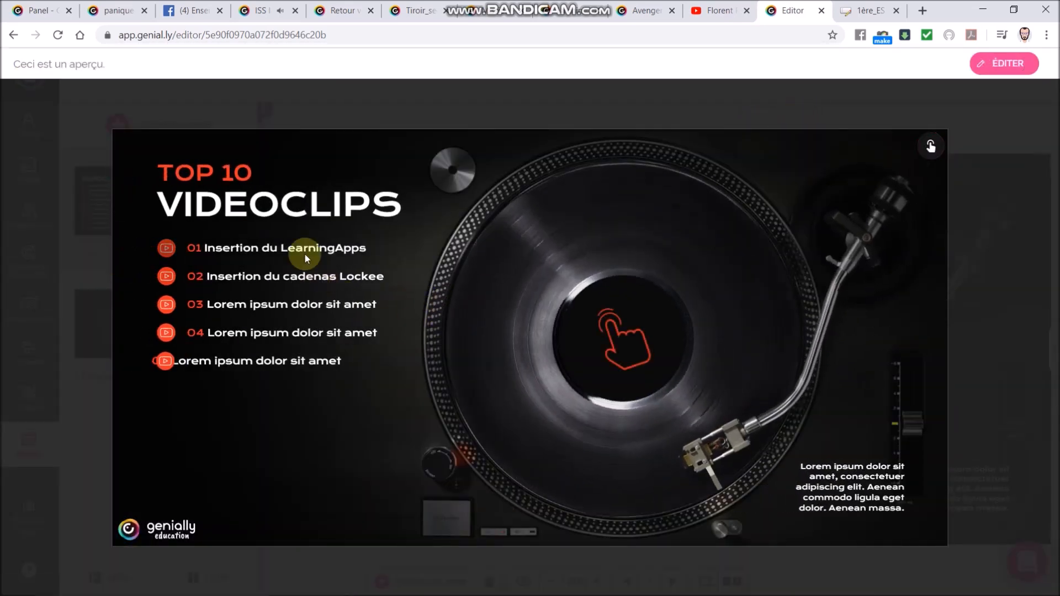
pyautogui.click(301, 250)
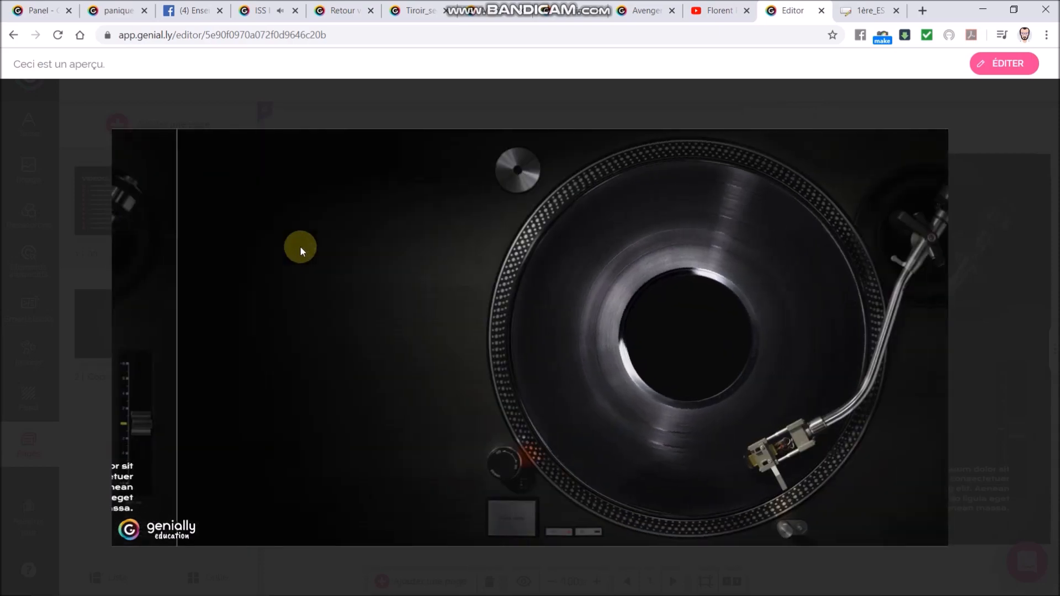
pyautogui.click(979, 124)
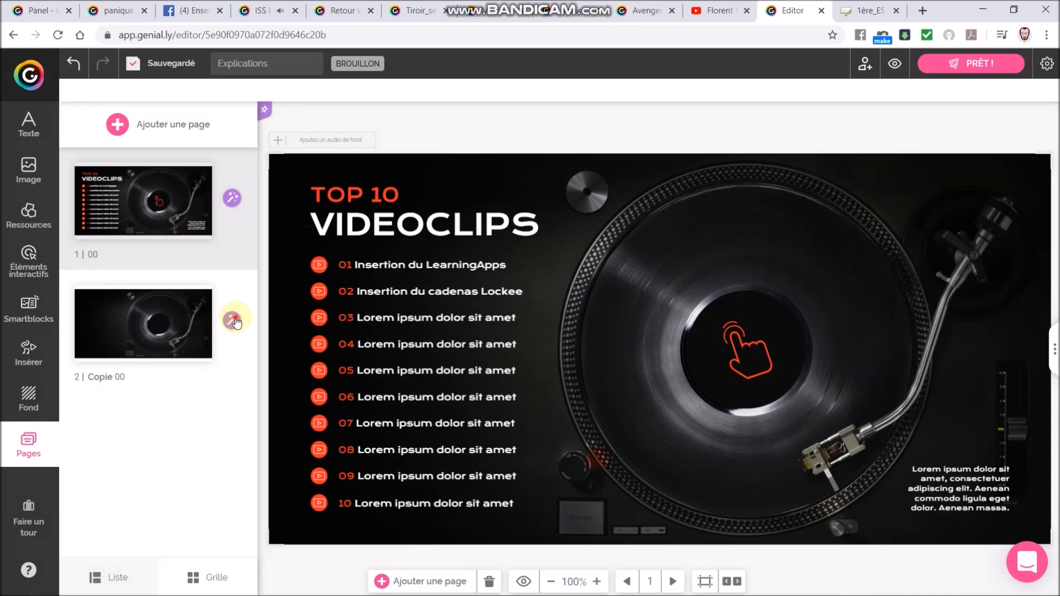
# Set the transition style to Aucun for all pages and test the first entry's link in the preview
pyautogui.click(233, 320)
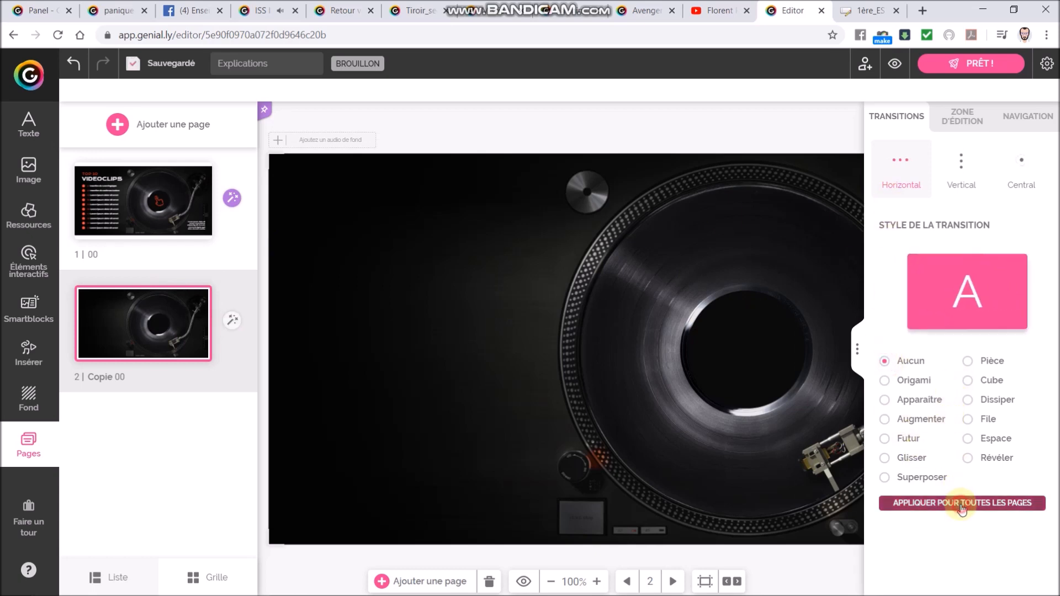
pyautogui.click(149, 199)
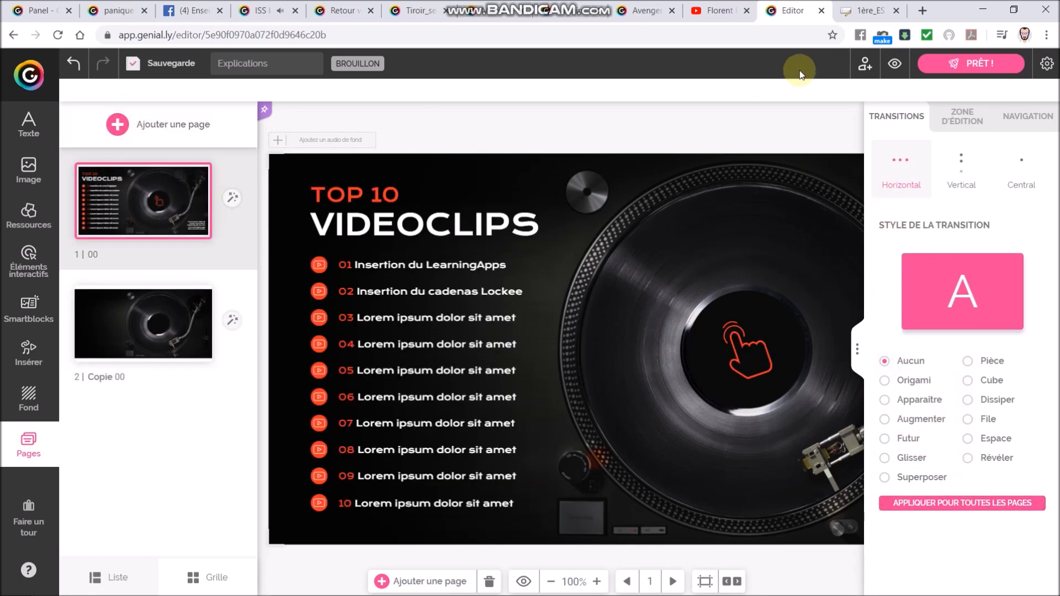
pyautogui.click(894, 66)
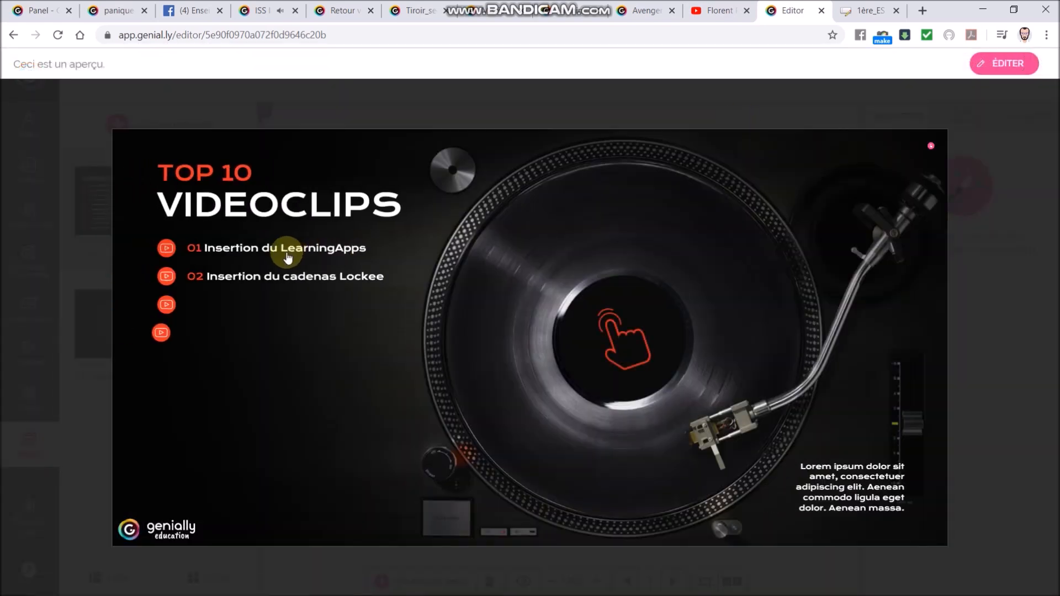
pyautogui.click(286, 252)
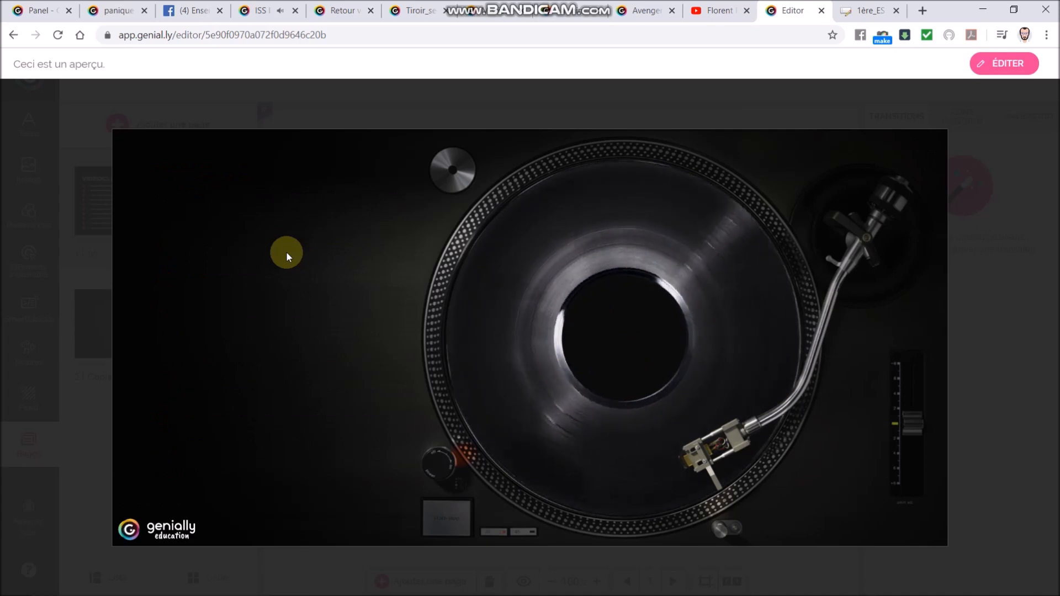
pyautogui.click(1008, 332)
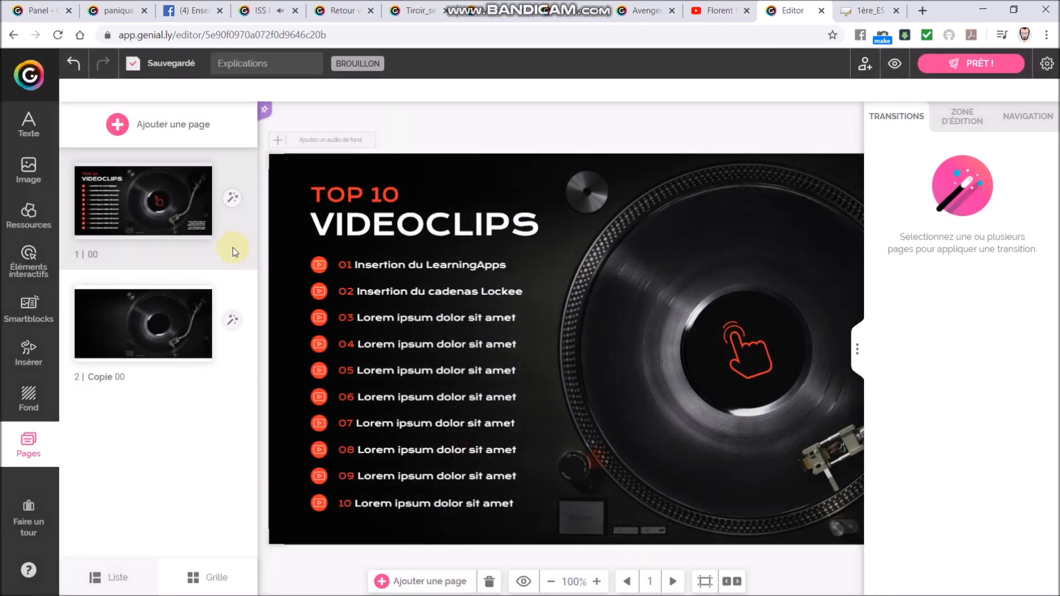
# Select page 2, switch to LearningApps and copy the embed code of the exercise "1ère_ES le son"
pyautogui.click(123, 205)
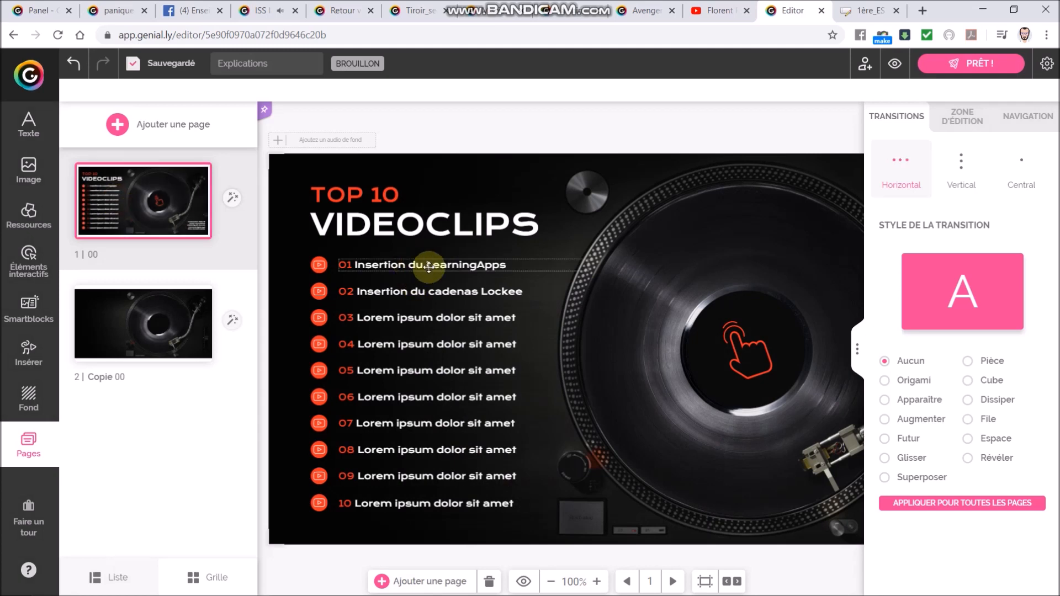
pyautogui.click(397, 267)
pyautogui.click(156, 339)
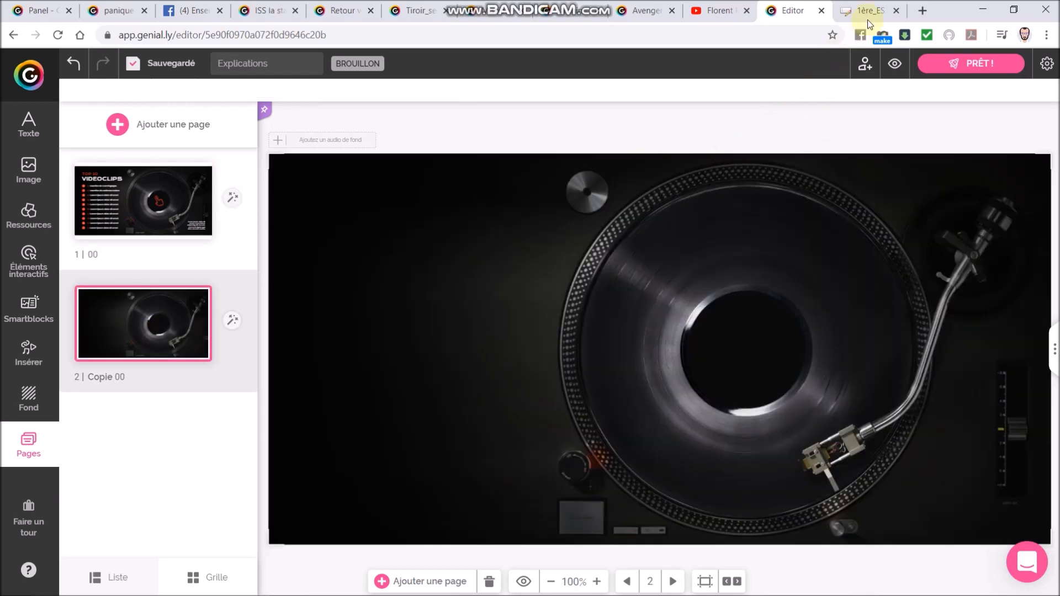
pyautogui.click(869, 14)
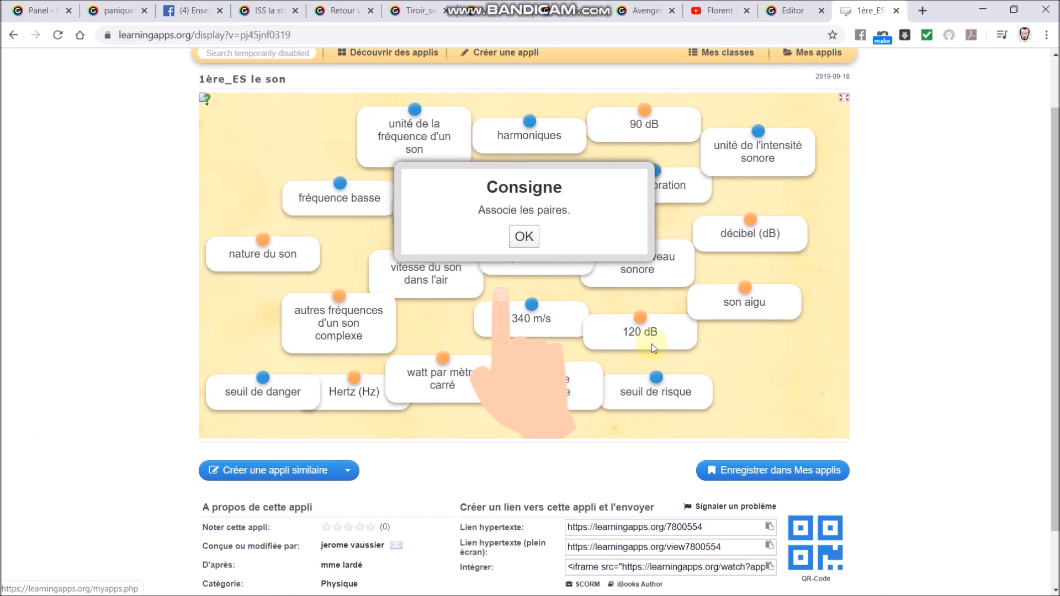
pyautogui.scroll(-1, 683, 465)
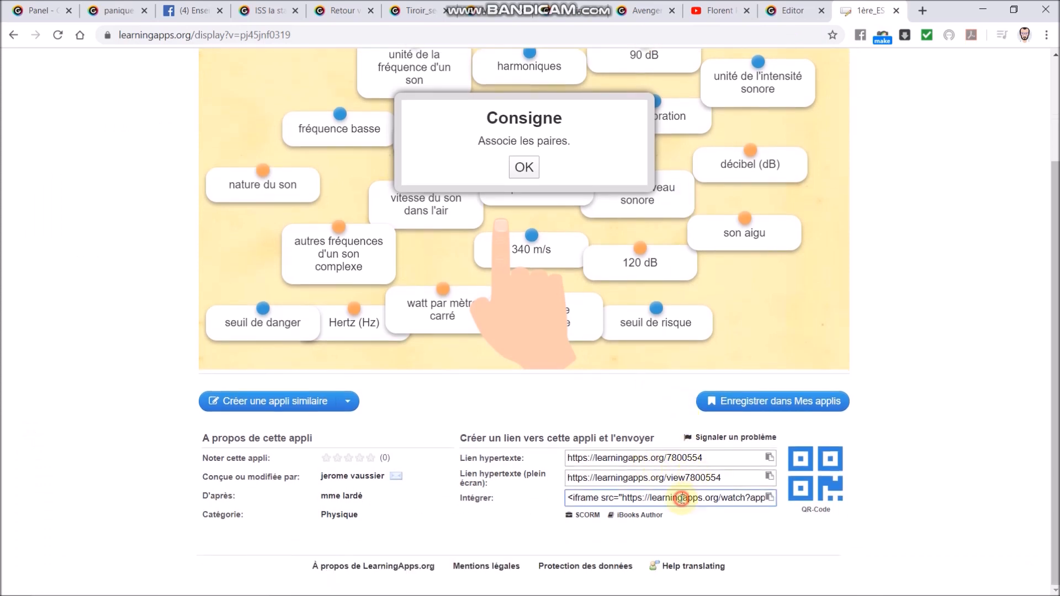
pyautogui.click(681, 499)
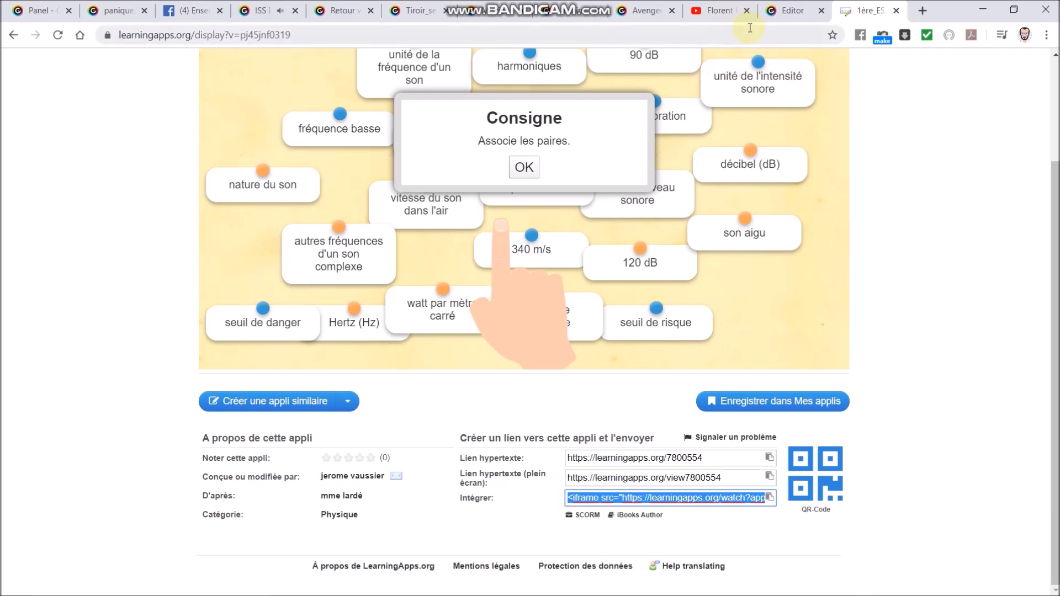
# Return to the Genially editor and insert the copied LearningApps iframe code as external content on page 2
pyautogui.click(795, 12)
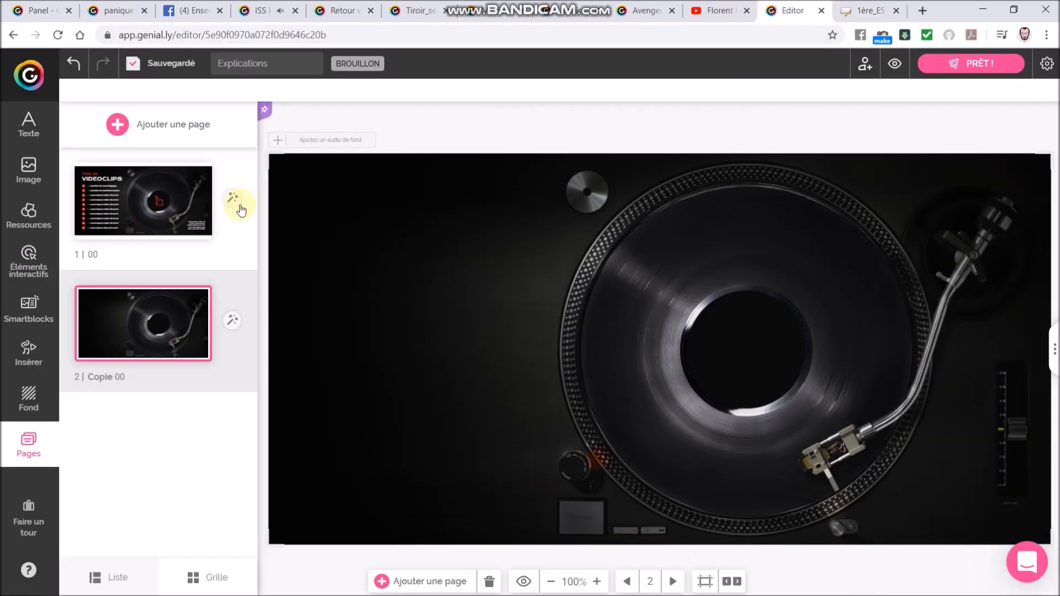
pyautogui.click(29, 354)
pyautogui.click(214, 127)
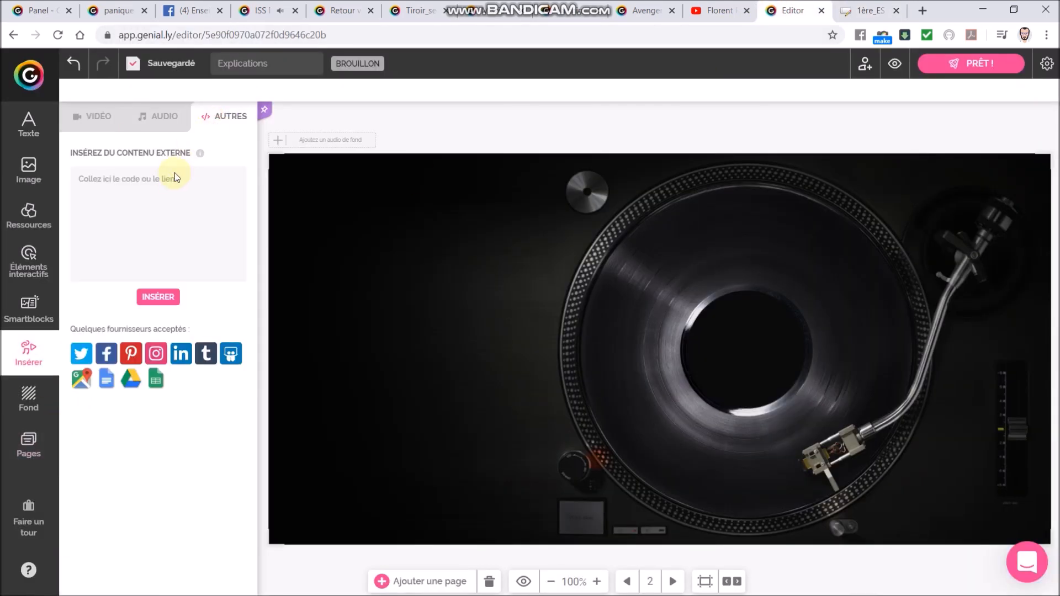
pyautogui.click(170, 183)
pyautogui.write('<iframe src="https://learningapps.org/watch?app=7800554" style="border:0px;width:100%;height:500px" webkitallowfullscreen="true" mozallowfullscreen="true"></iframe>')
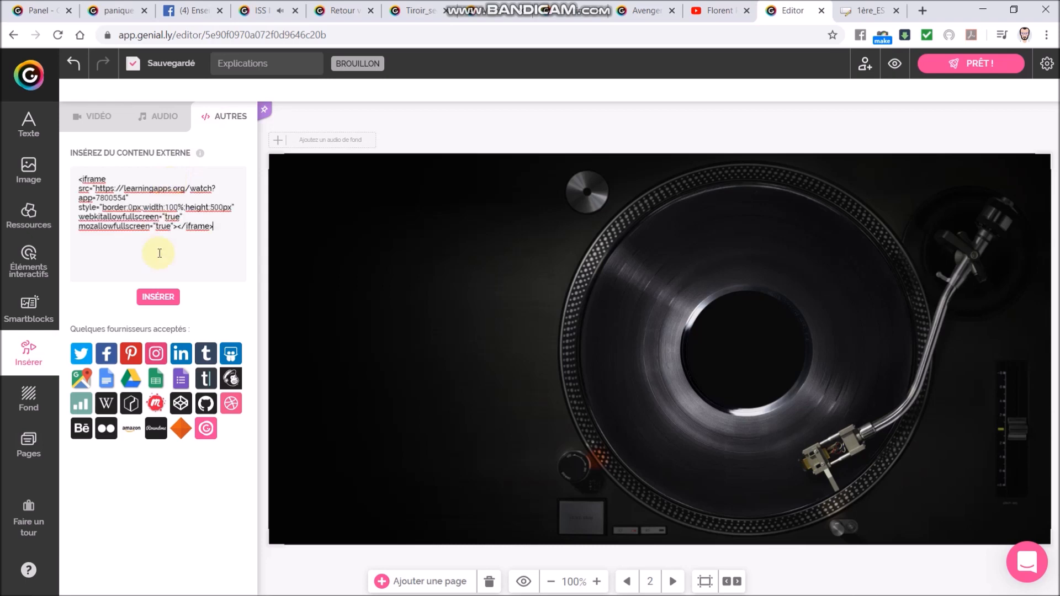
pyautogui.click(155, 298)
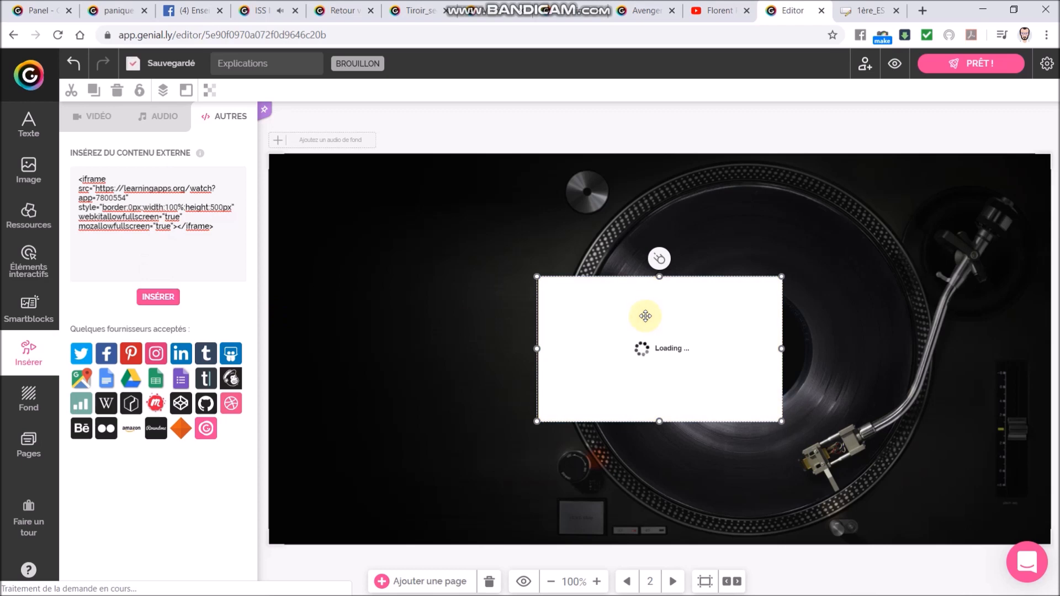
# Move the embedded exercise to about 126, 56 near the page's upper-left corner and enlarge it to cover most of the page
pyautogui.moveTo(580, 295); pyautogui.dragTo(433, 226)
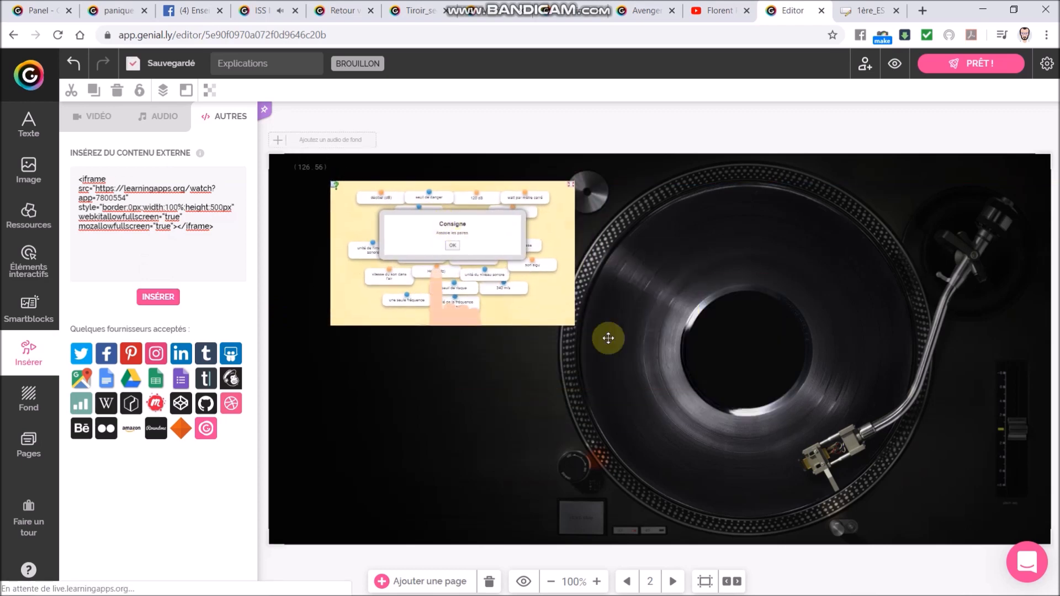
pyautogui.moveTo(574, 328); pyautogui.dragTo(877, 520)
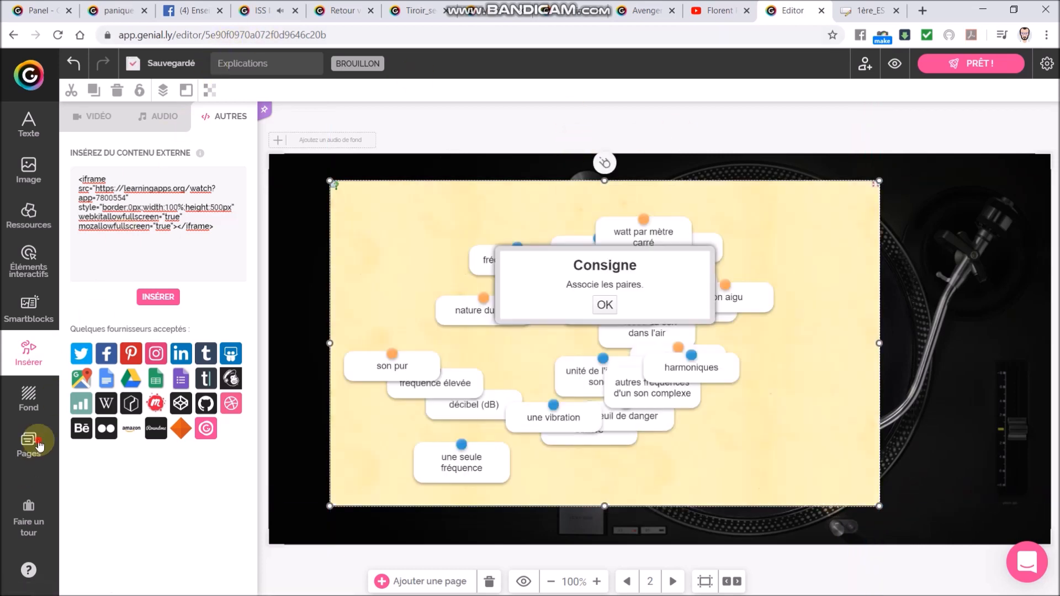
# Copy the red hand icon from page 1 onto page 2 and place it near the page's lower-right corner, beside the embedded exercise
pyautogui.click(34, 467)
pyautogui.click(143, 228)
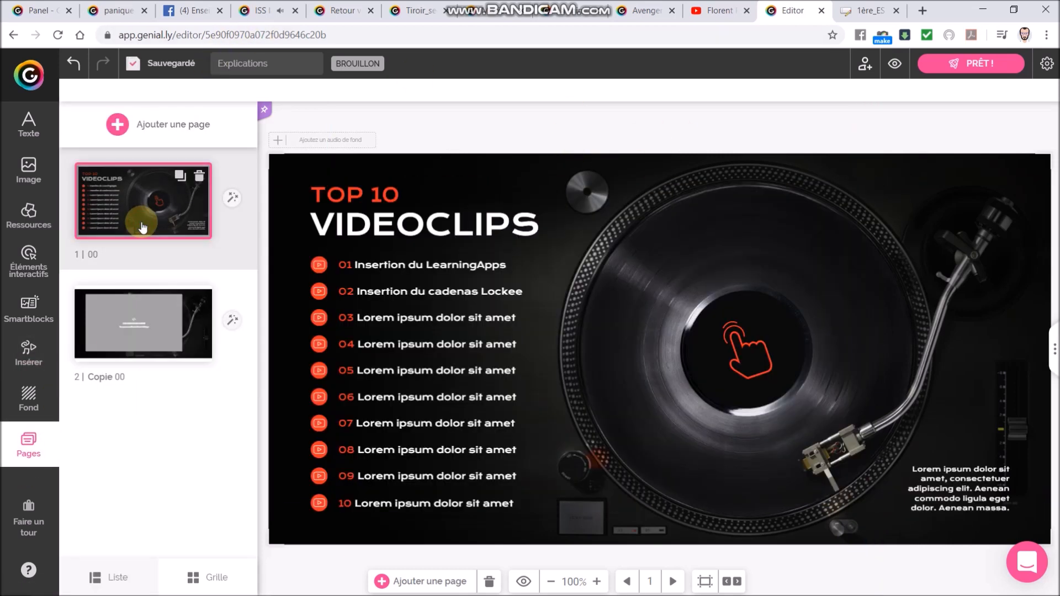
pyautogui.click(161, 325)
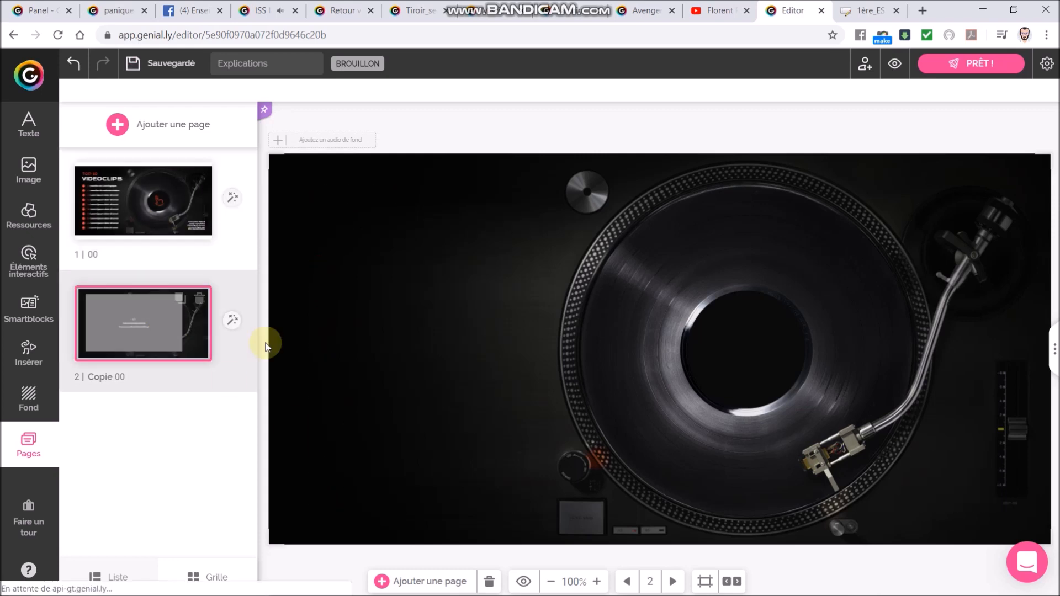
pyautogui.click(152, 211)
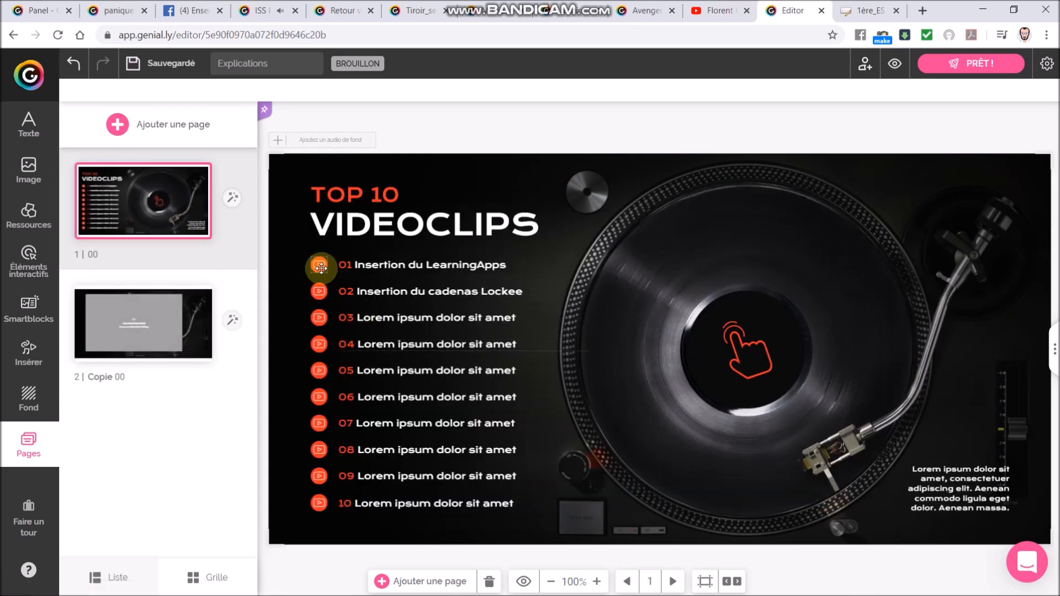
pyautogui.click(744, 352)
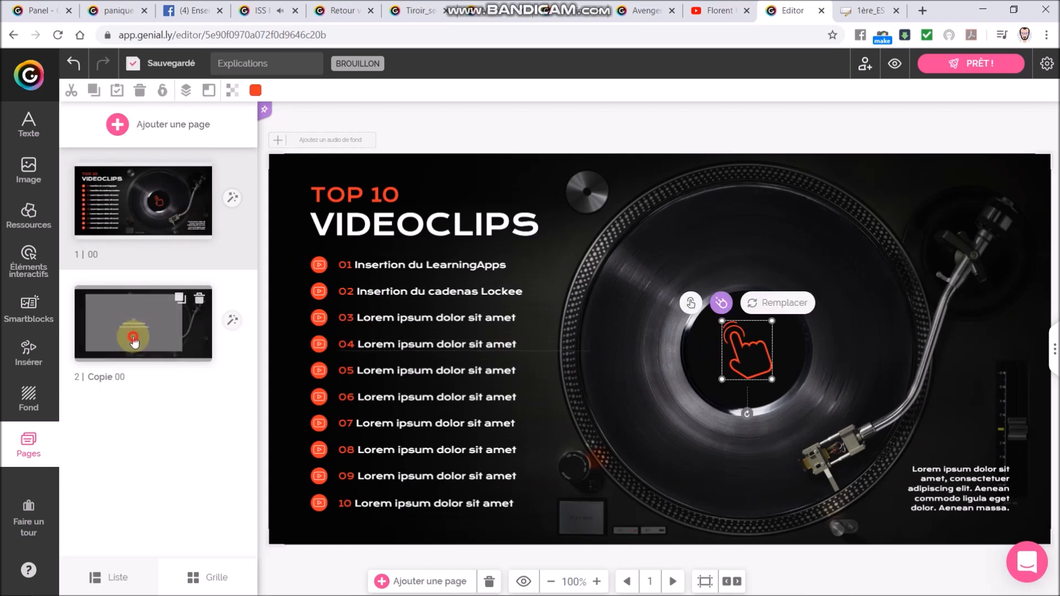
pyautogui.click(141, 326)
pyautogui.hotkey('ctrl', 'v')
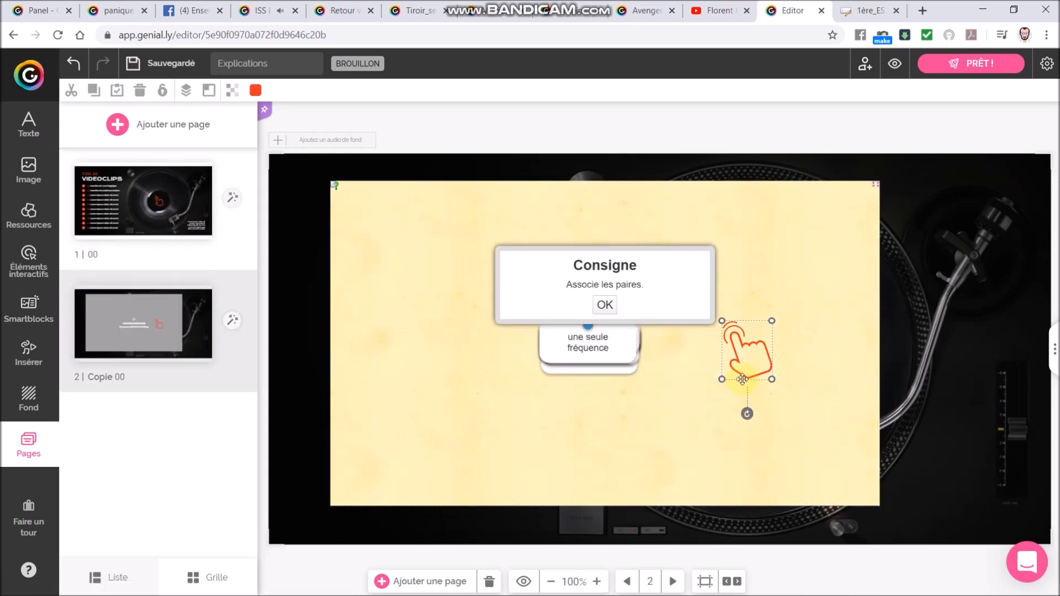
pyautogui.moveTo(742, 353); pyautogui.dragTo(954, 486)
# Make the hand icon on page 2 interactive with an Aller à la page link to the menu page 00
pyautogui.click(890, 424)
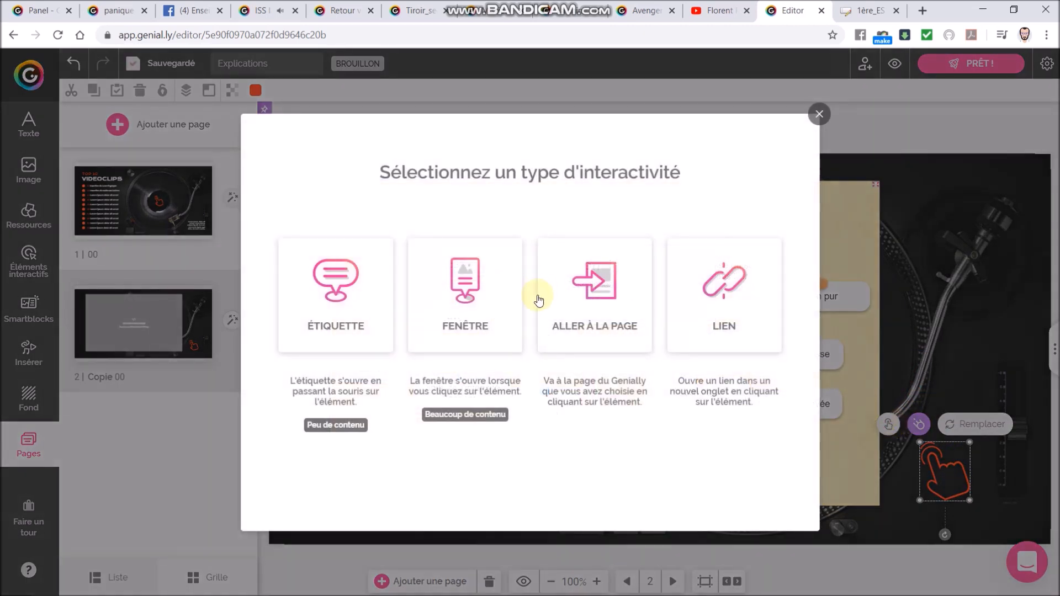
pyautogui.click(592, 291)
pyautogui.click(370, 241)
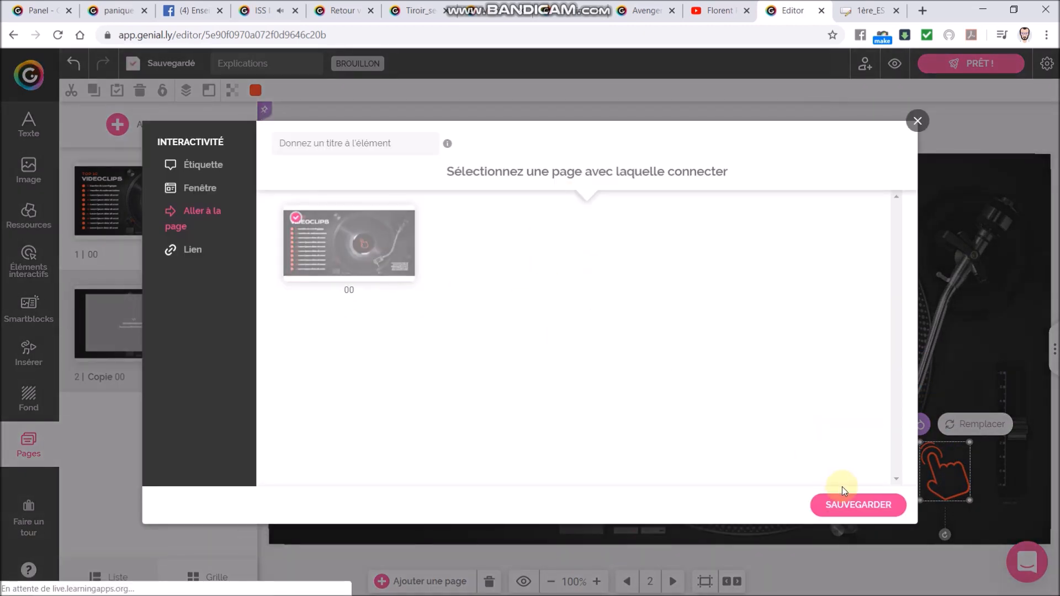
pyautogui.click(849, 505)
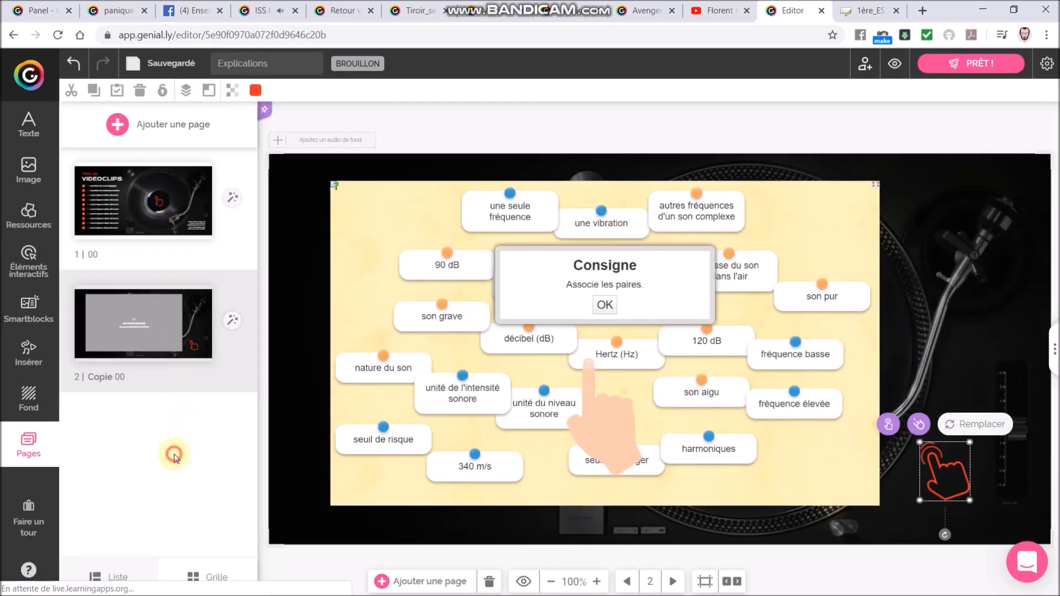
# Preview the creation from page 1, test the "Insertion du LearningApps" entry's link, and return to editing
pyautogui.click(131, 227)
pyautogui.click(896, 65)
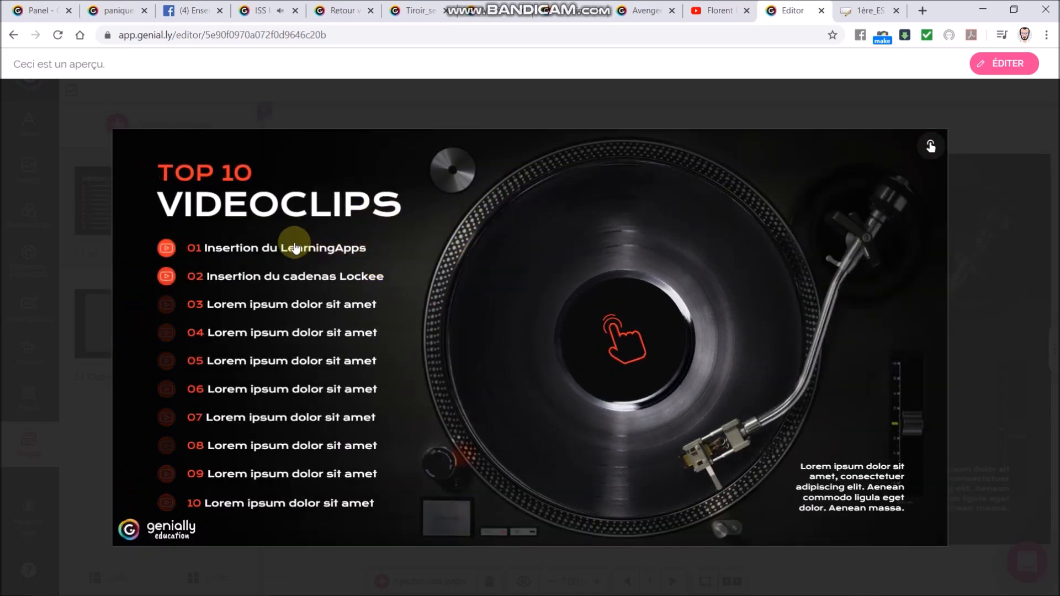
pyautogui.click(259, 249)
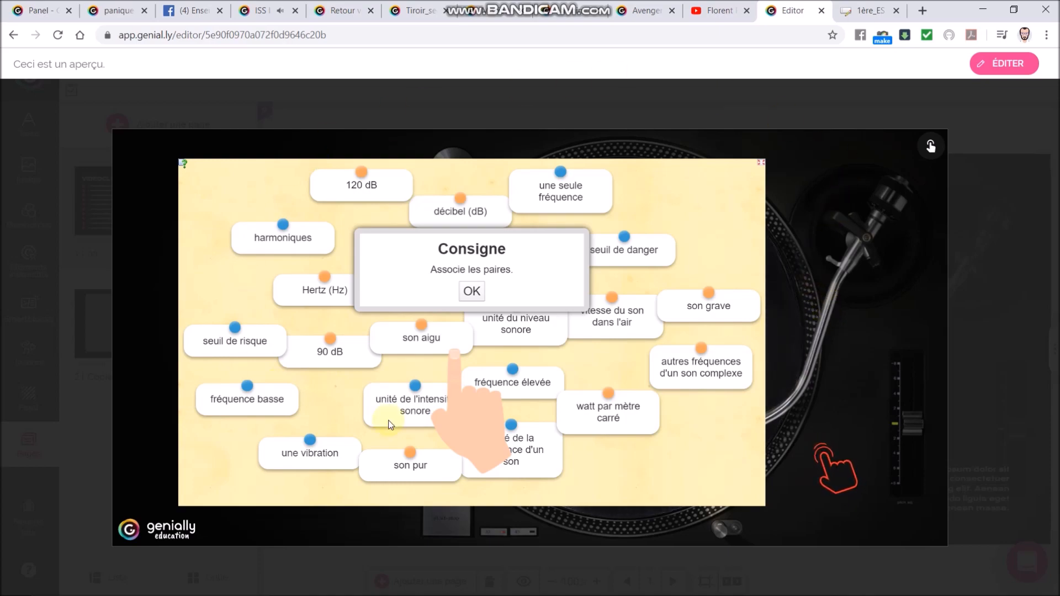
pyautogui.click(823, 112)
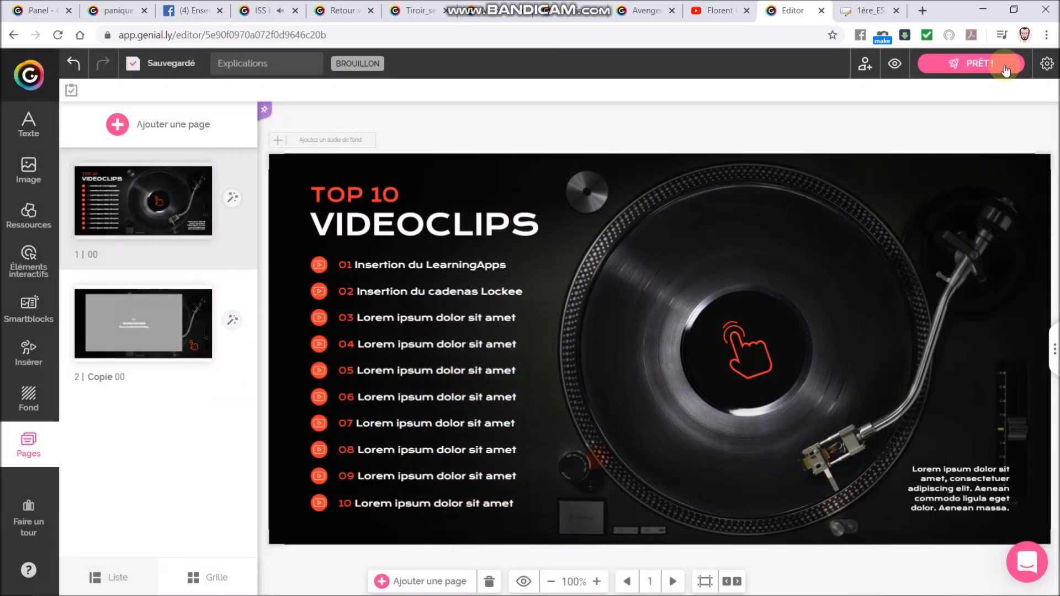
# Publish the creation "Explications" as public on the web and open it in the viewer
pyautogui.click(994, 65)
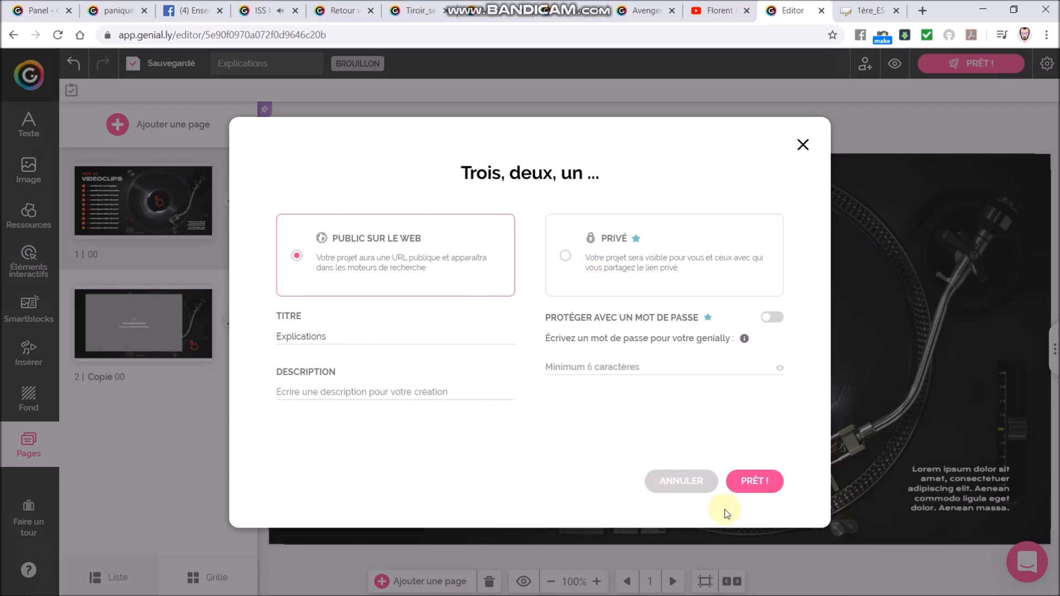
pyautogui.click(753, 492)
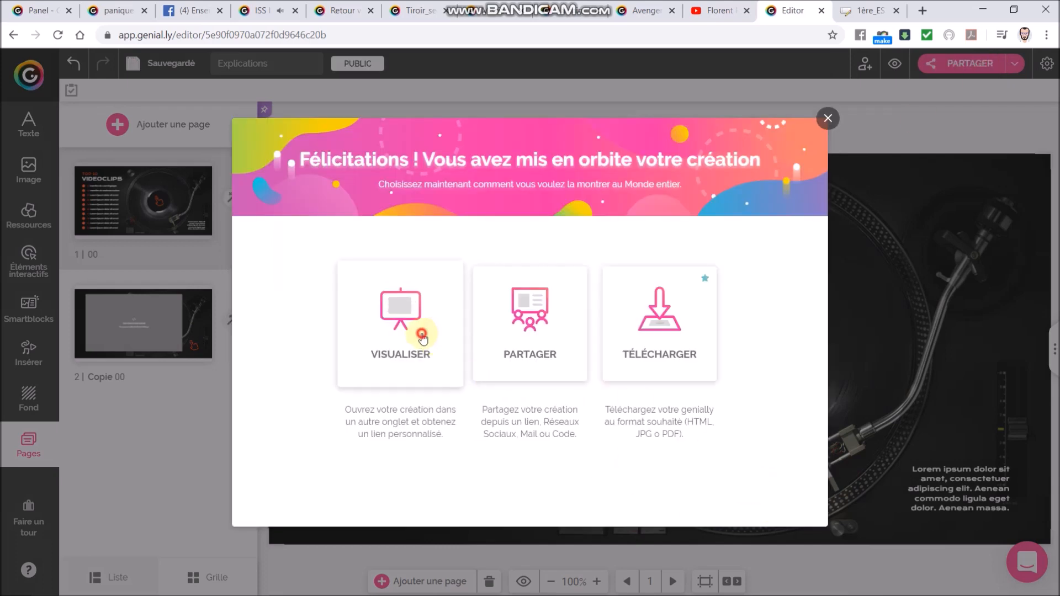
pyautogui.click(422, 334)
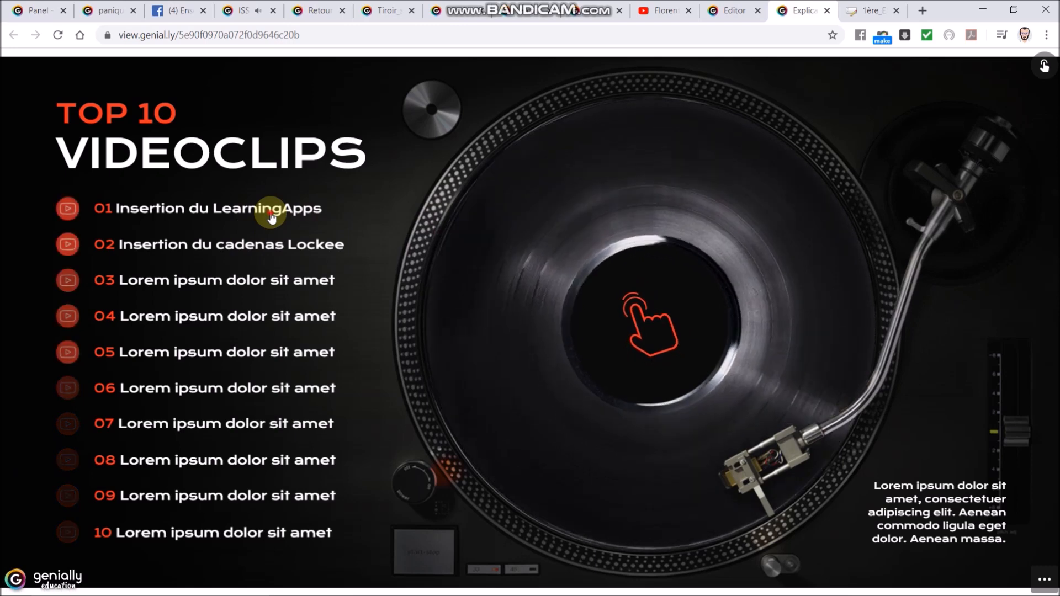
# Test the "Insertion du LearningApps" link and the hand icon's return link in the published view, and go back to the editor
pyautogui.click(271, 214)
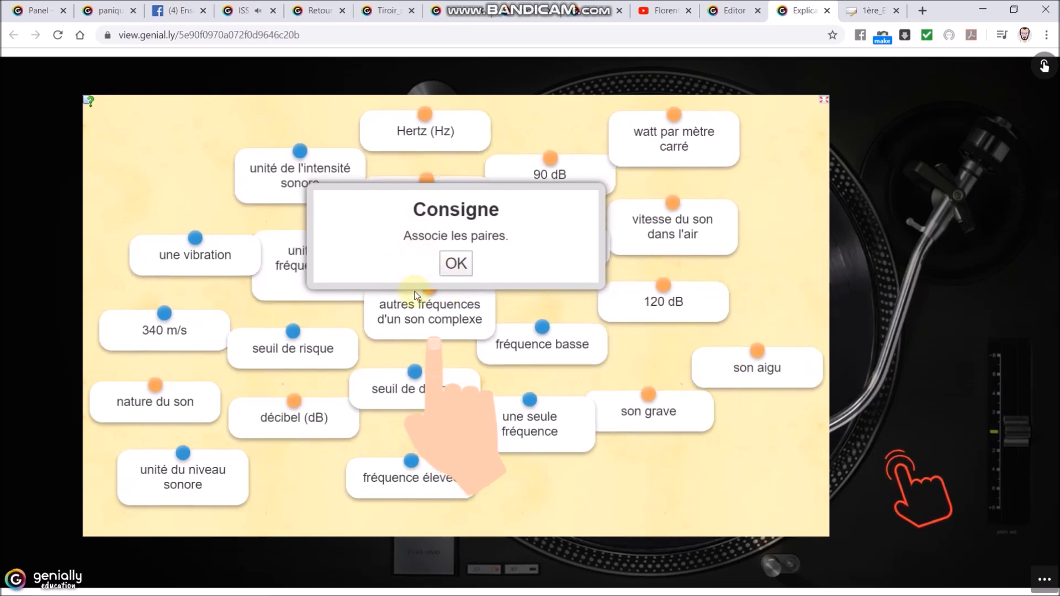
pyautogui.click(912, 490)
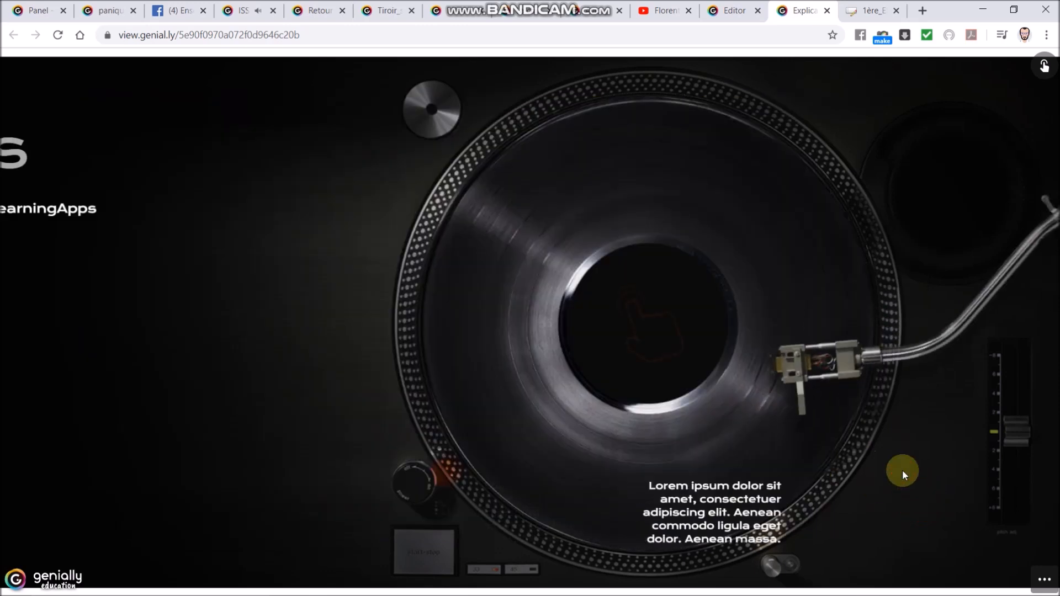
pyautogui.click(826, 12)
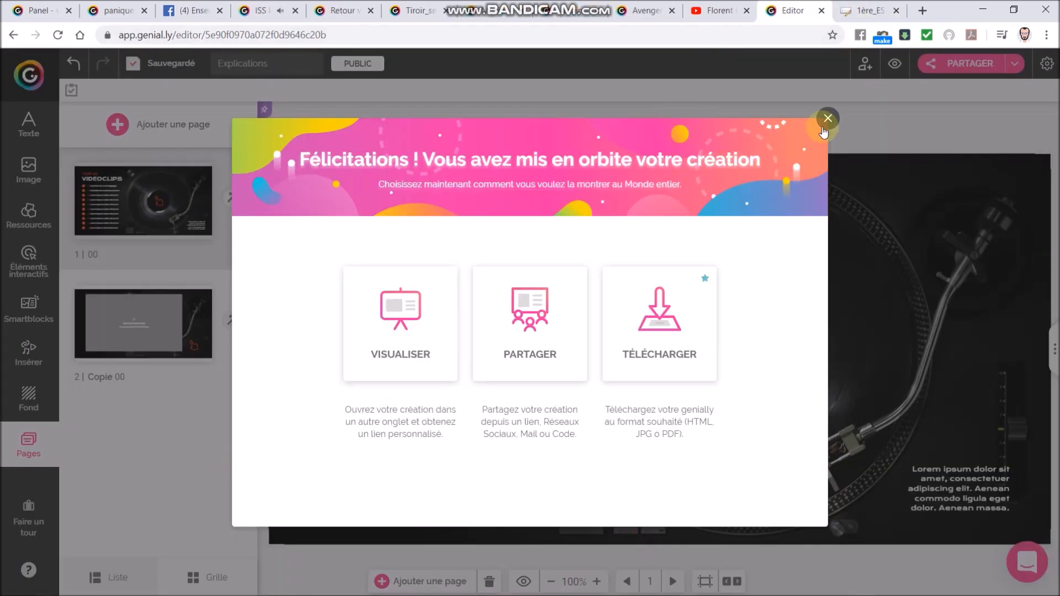
pyautogui.click(826, 119)
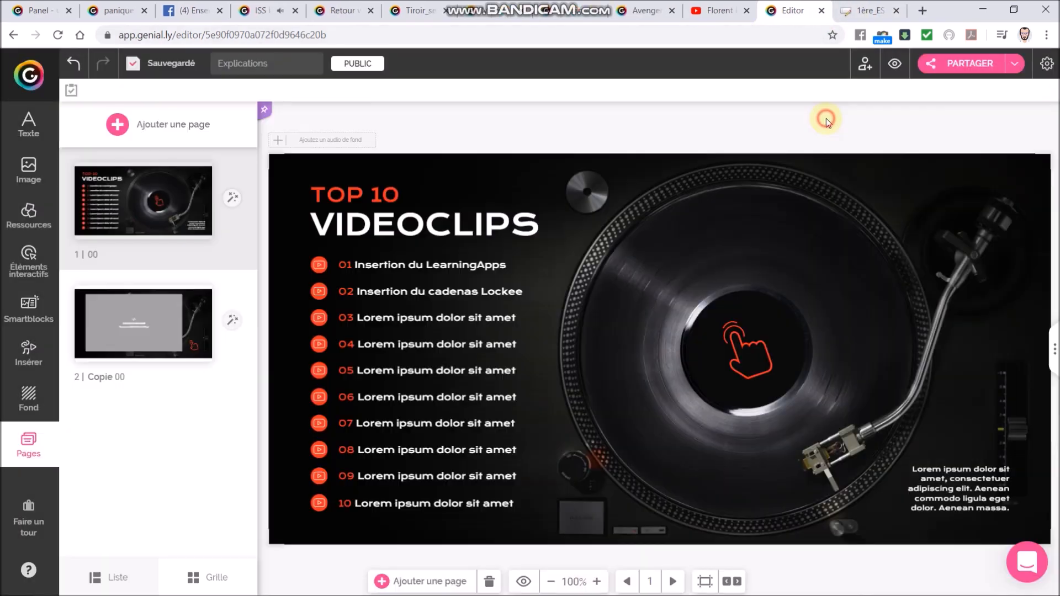
# Remove the embedded exercise from page 2, duplicate the page, and delete the hand icon from the copy
pyautogui.click(202, 321)
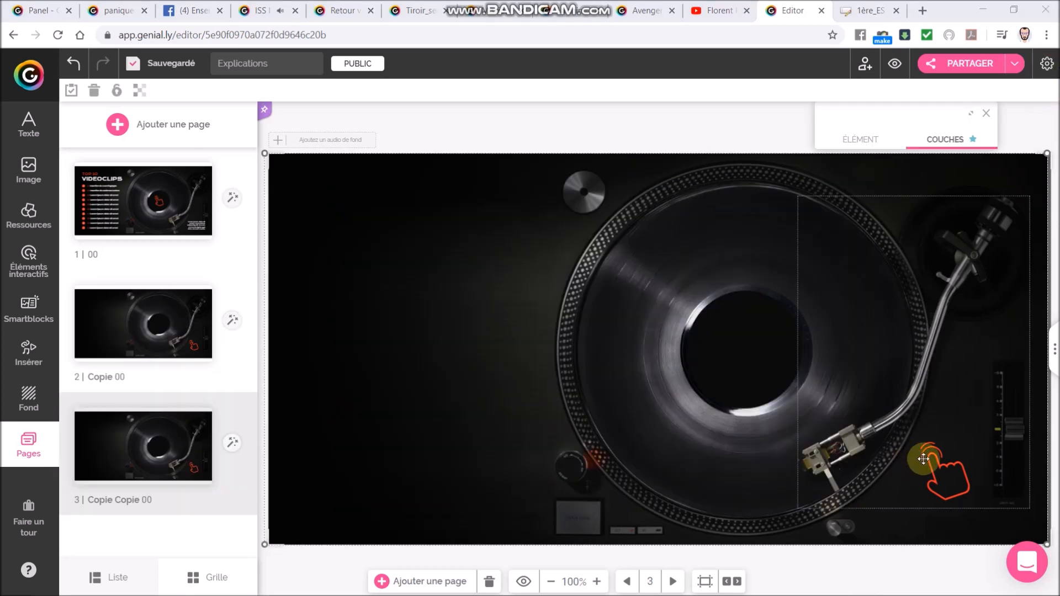
pyautogui.click(935, 462)
pyautogui.click(934, 468)
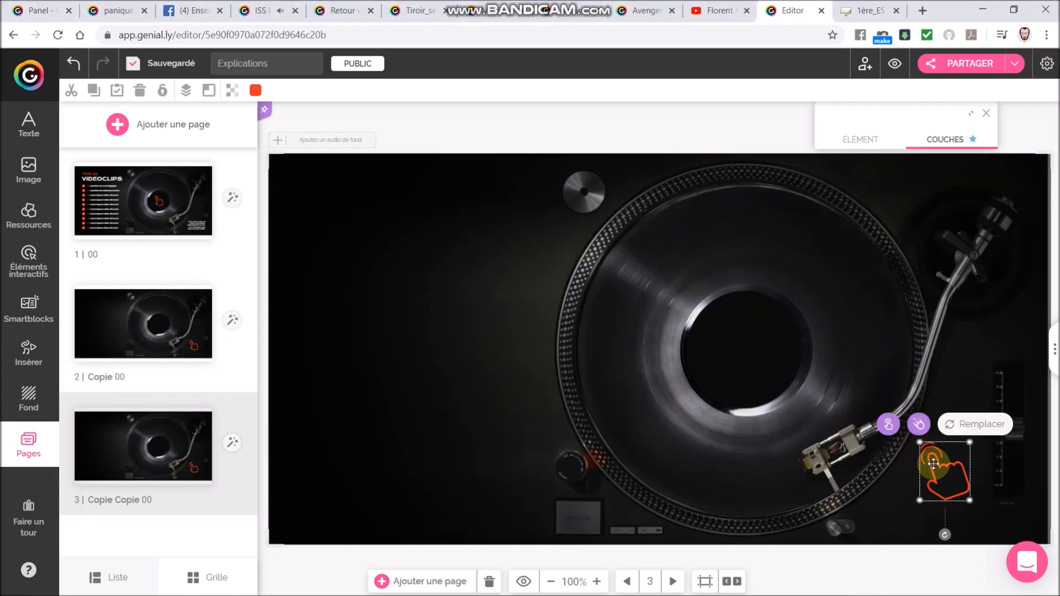
pyautogui.press('Delete')
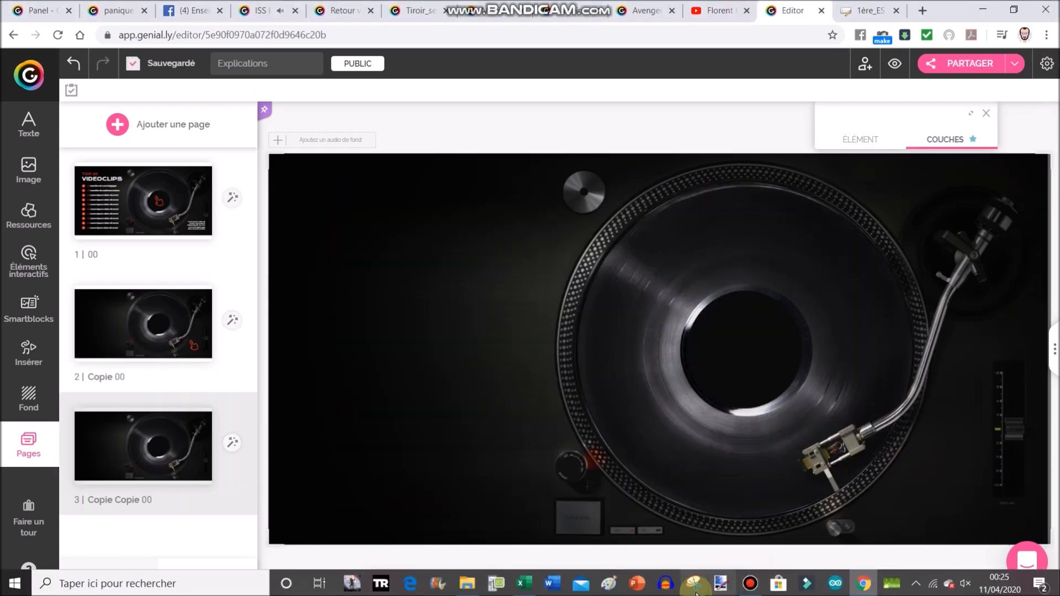
# Switch to Outil Capture d'écran and capture the full turntable background of page 3
pyautogui.click(693, 585)
pyautogui.click(271, 290)
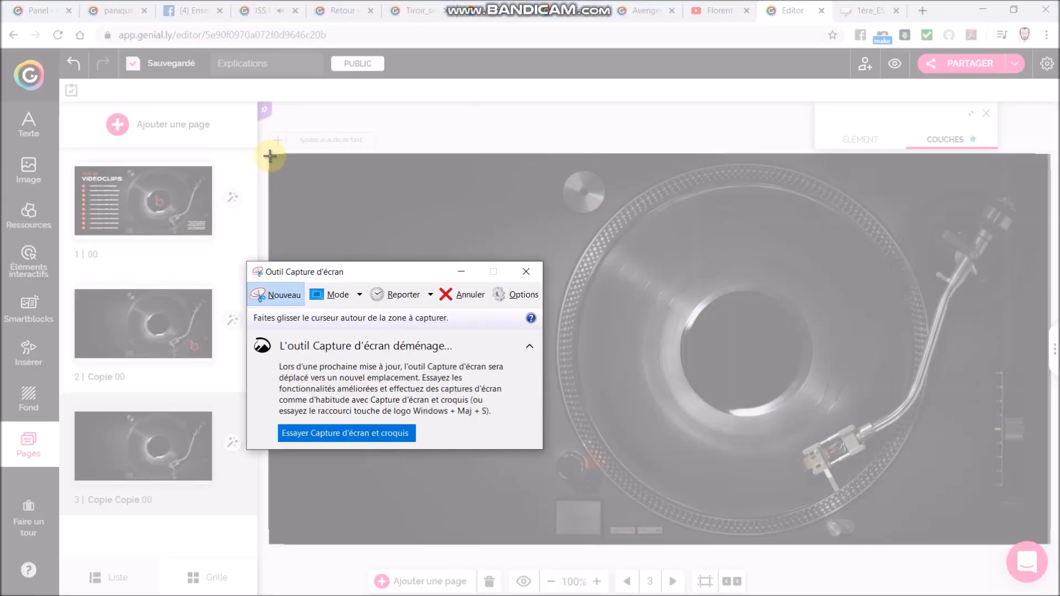
pyautogui.moveTo(270, 156); pyautogui.dragTo(1046, 544)
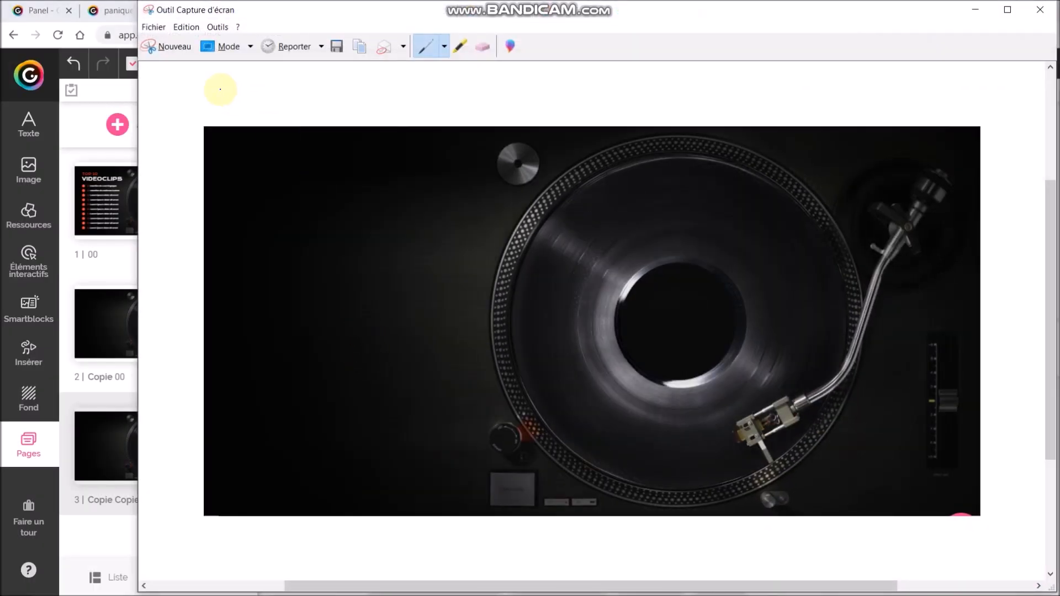
# Save the screenshot as Capture.PNG in the Bureau folder and close the capture tool
pyautogui.click(158, 26)
pyautogui.click(173, 59)
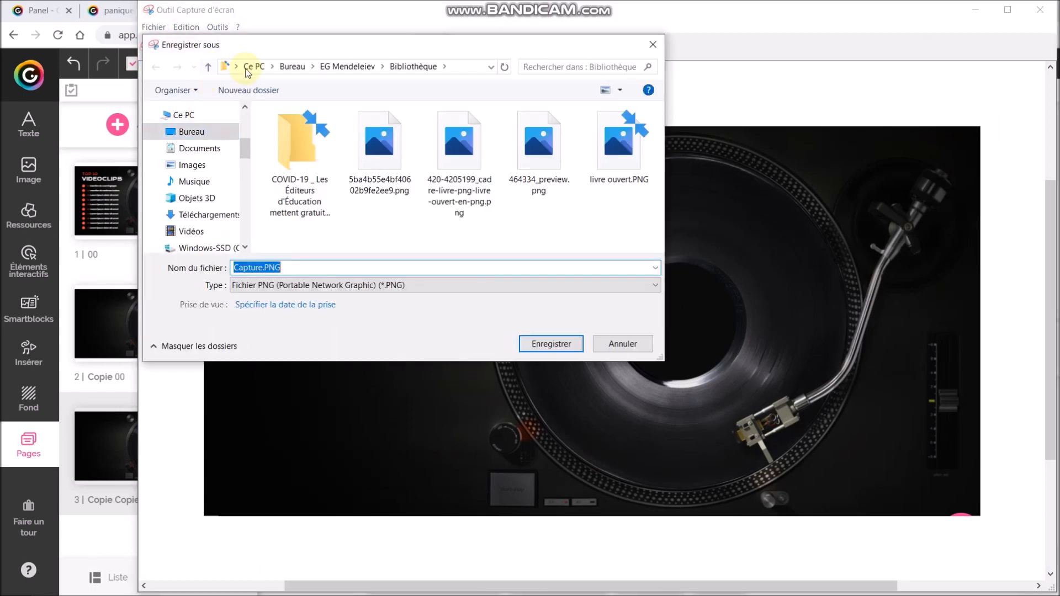
pyautogui.click(293, 67)
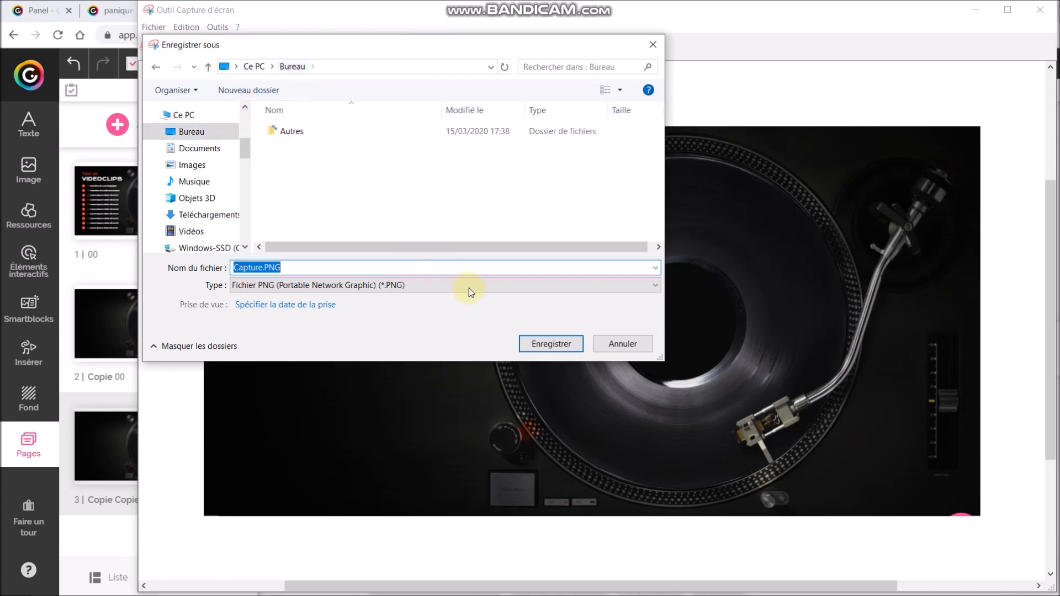
pyautogui.click(557, 344)
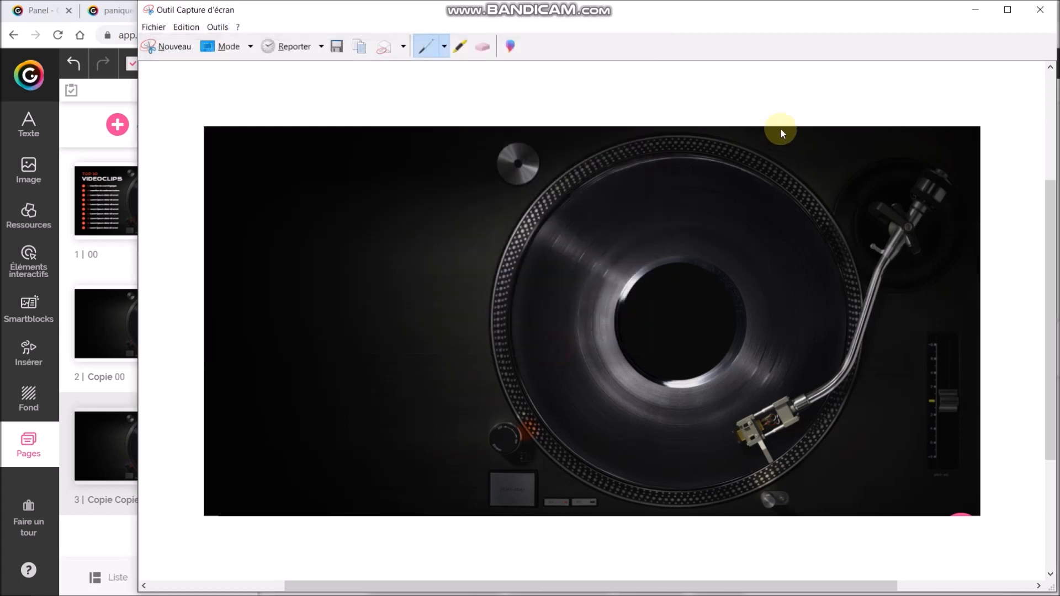
pyautogui.click(1035, 15)
# Insert the image Capture.PNG from the Bureau folder on page 2
pyautogui.click(138, 334)
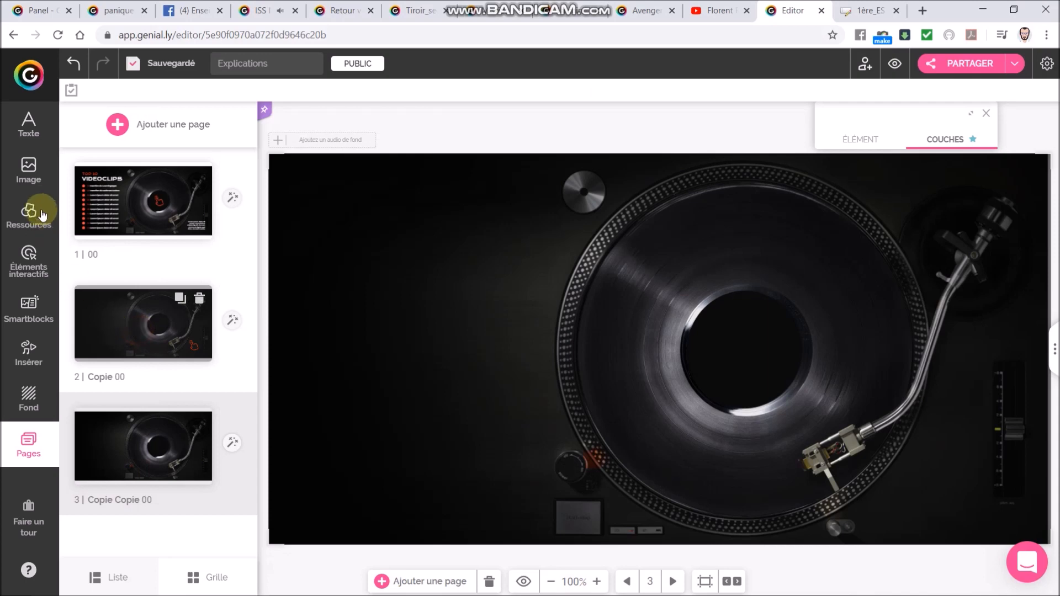
pyautogui.click(29, 176)
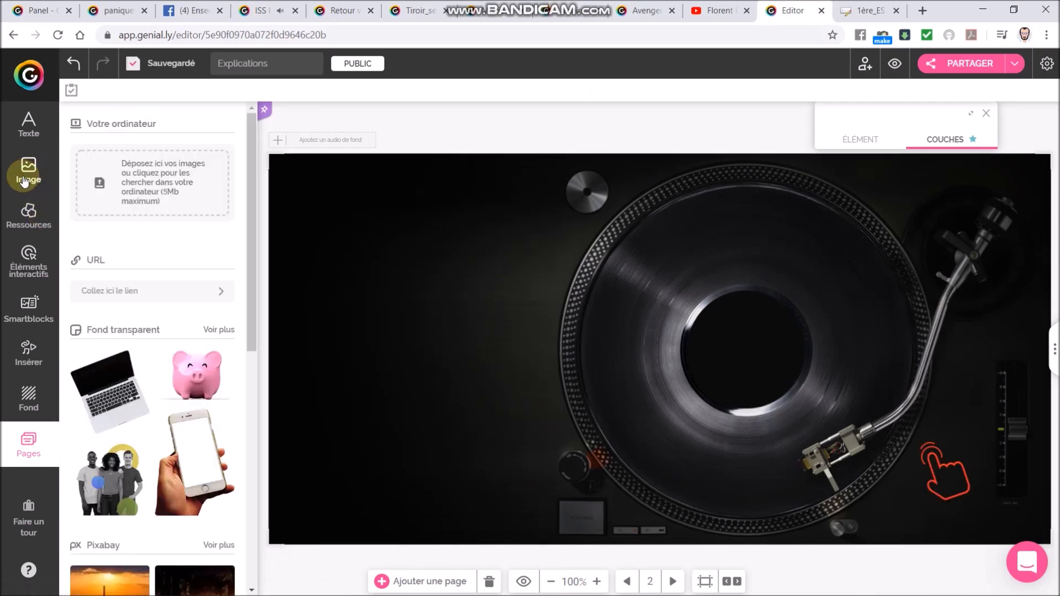
pyautogui.click(114, 197)
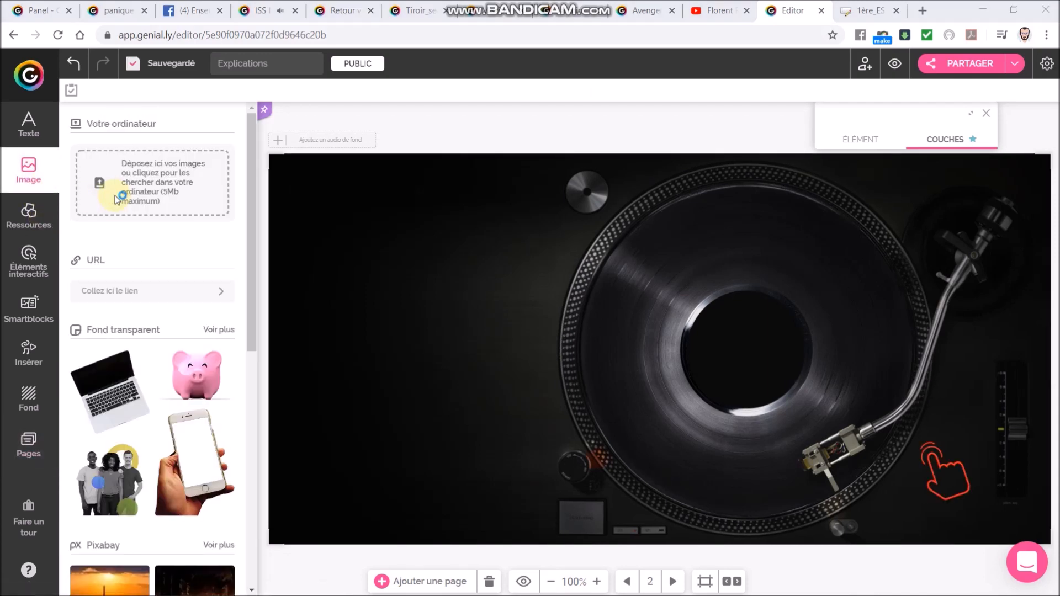
pyautogui.click(114, 34)
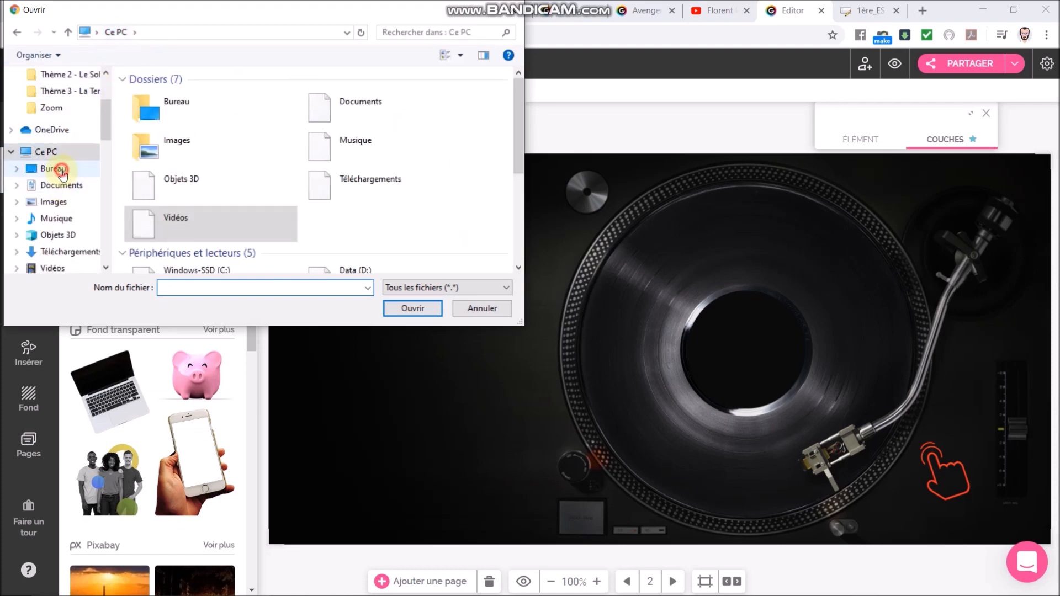
pyautogui.click(61, 171)
pyautogui.moveTo(516, 98); pyautogui.dragTo(517, 118)
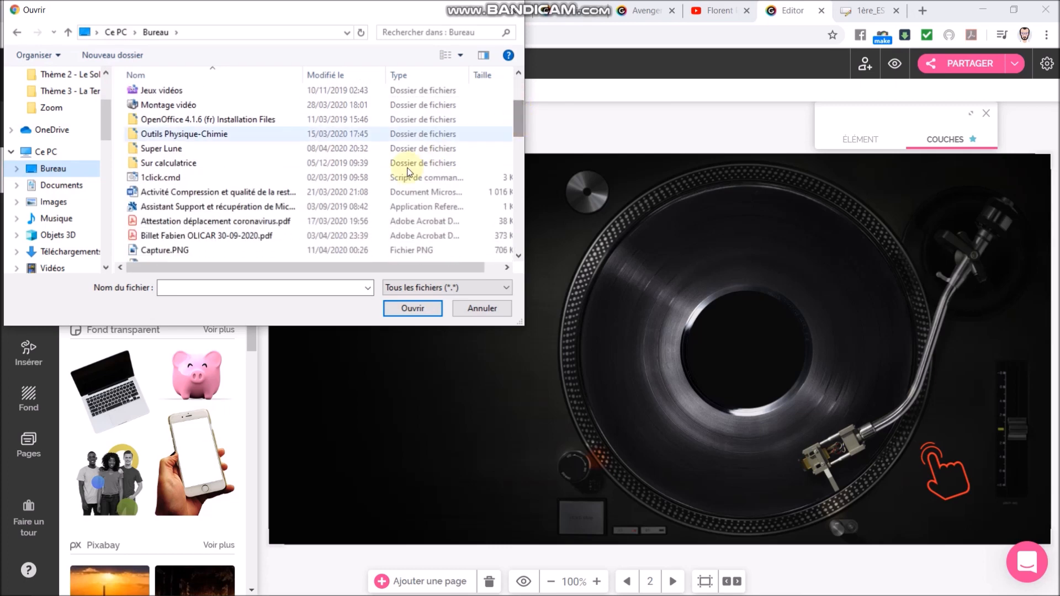
pyautogui.click(214, 253)
pyautogui.click(414, 307)
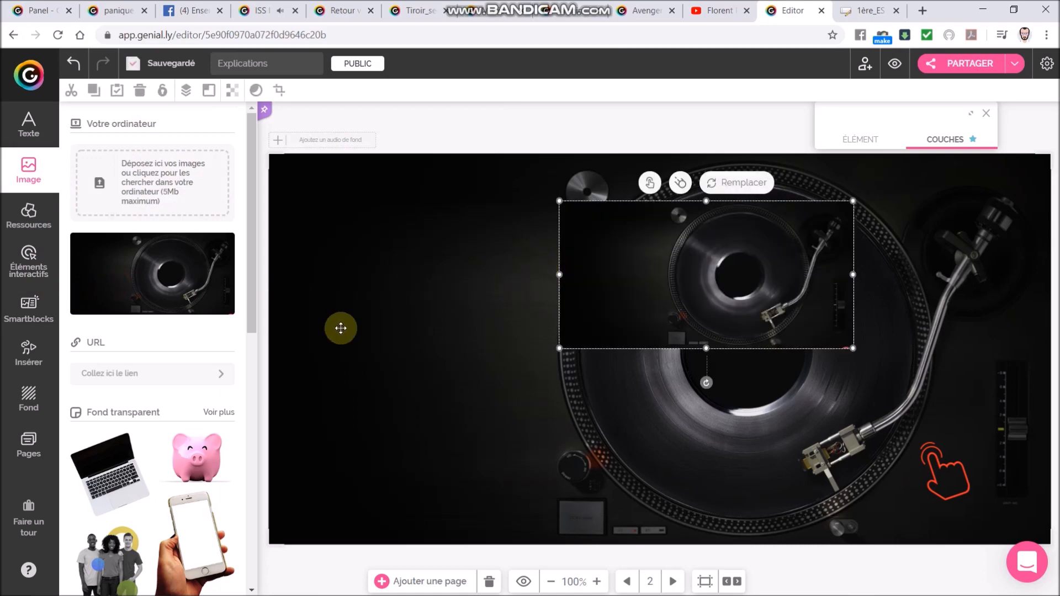
# Move the inserted turntable image on page 2 left and slightly down, towards the middle of the page
pyautogui.click(33, 445)
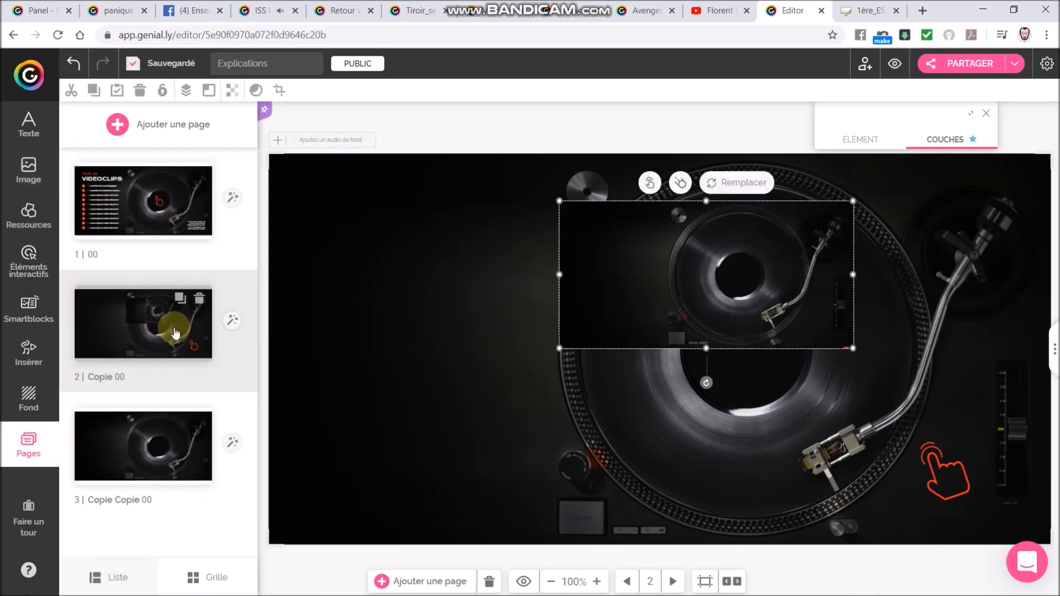
pyautogui.click(709, 288)
pyautogui.moveTo(627, 278); pyautogui.dragTo(502, 326)
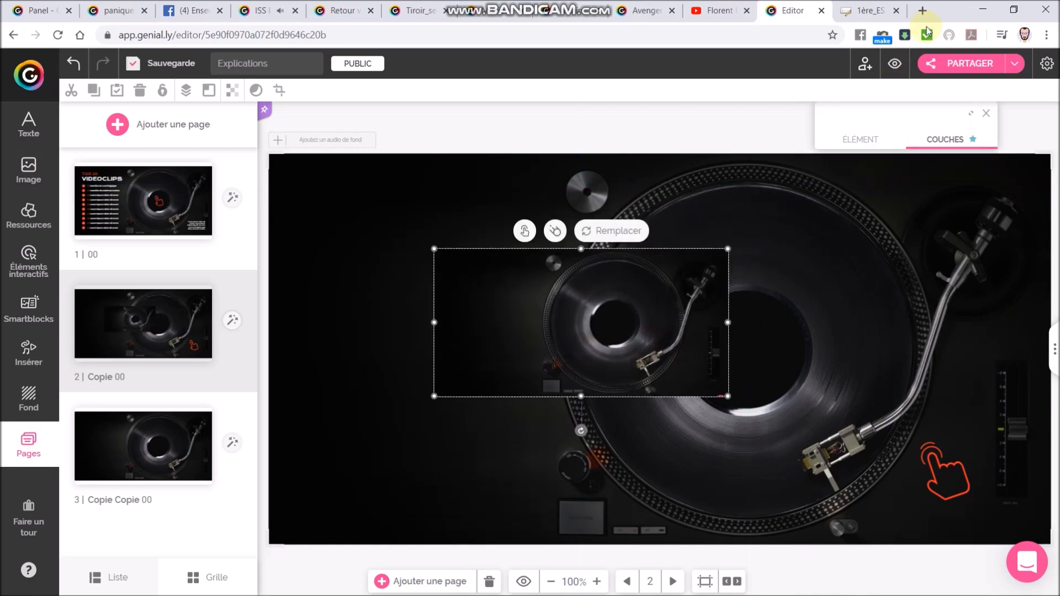
# Embed the LearningApps exercise from the iframe code for app 7800554 on page 2 and delete the small turntable image behind it
pyautogui.click(862, 10)
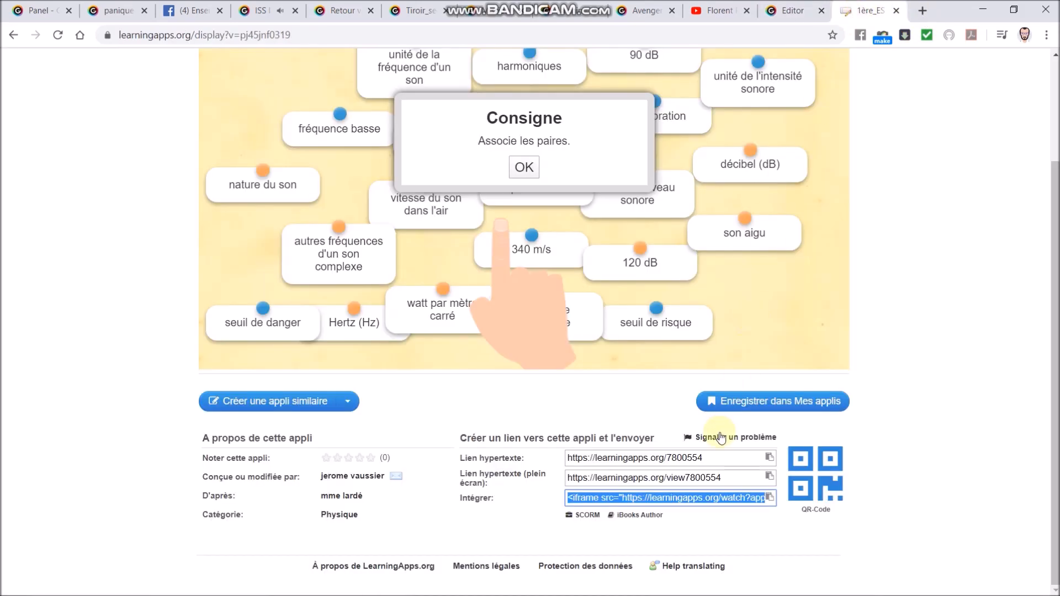
pyautogui.click(792, 13)
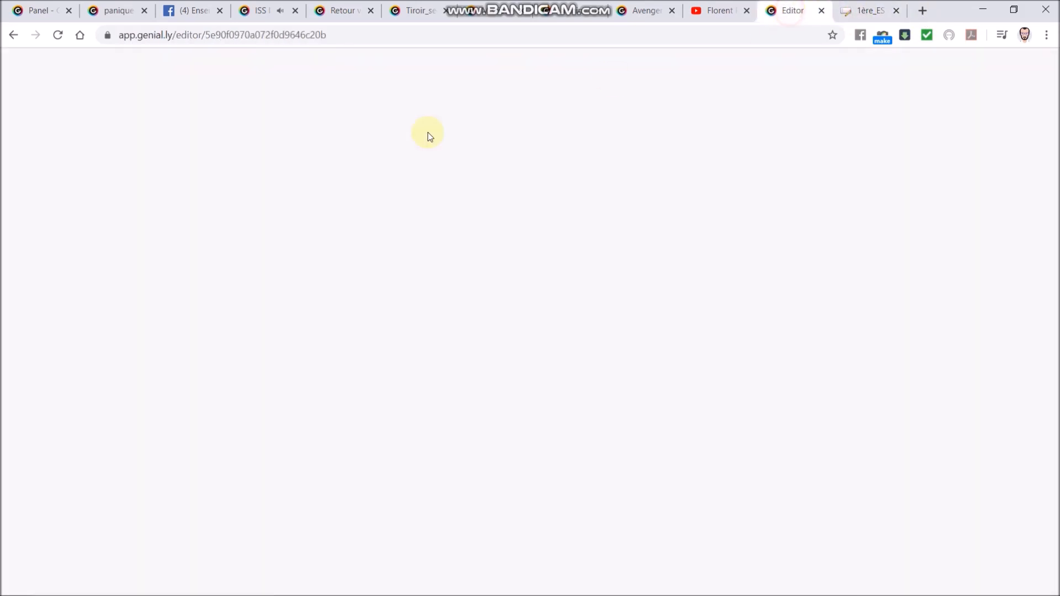
pyautogui.click(29, 359)
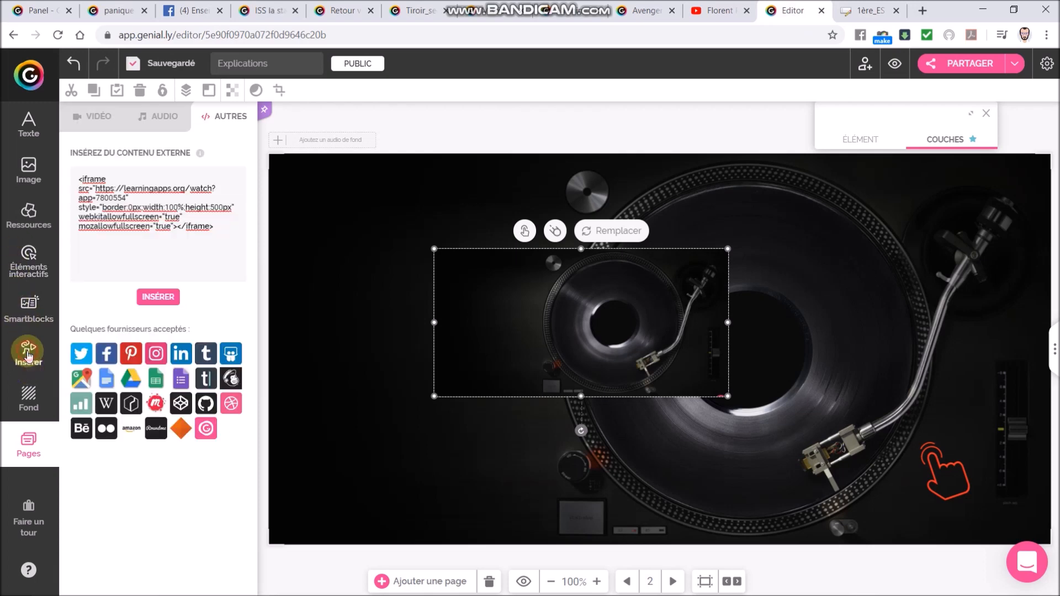
pyautogui.click(175, 182)
pyautogui.click(160, 298)
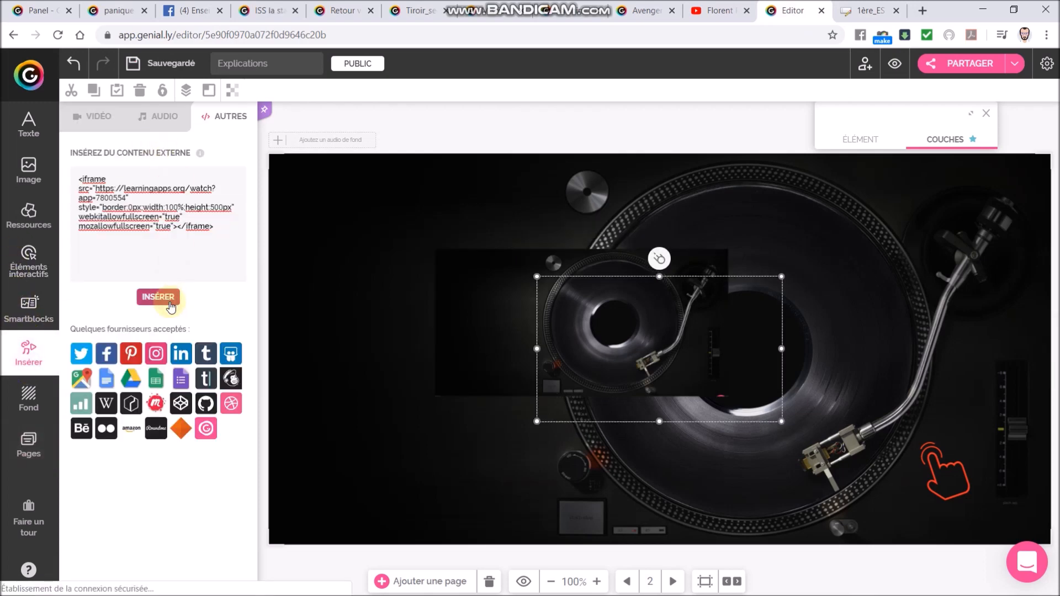
pyautogui.moveTo(478, 317); pyautogui.dragTo(454, 187)
pyautogui.press('Delete')
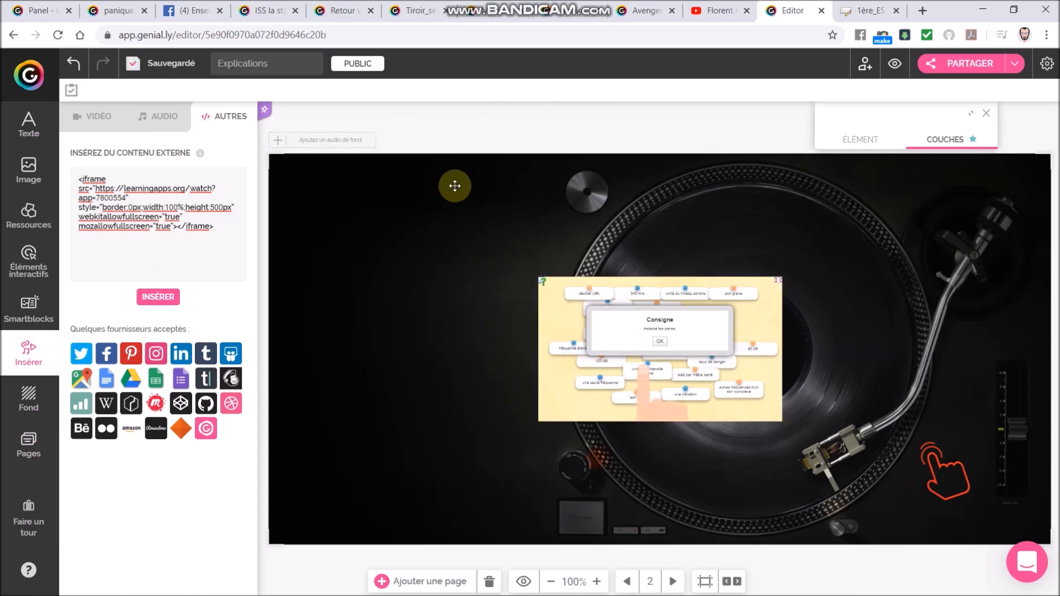
# Enlarge the embedded exercise, place it in the middle of page 2 beside the hand icon, and lock the page background
pyautogui.moveTo(574, 337); pyautogui.dragTo(393, 227)
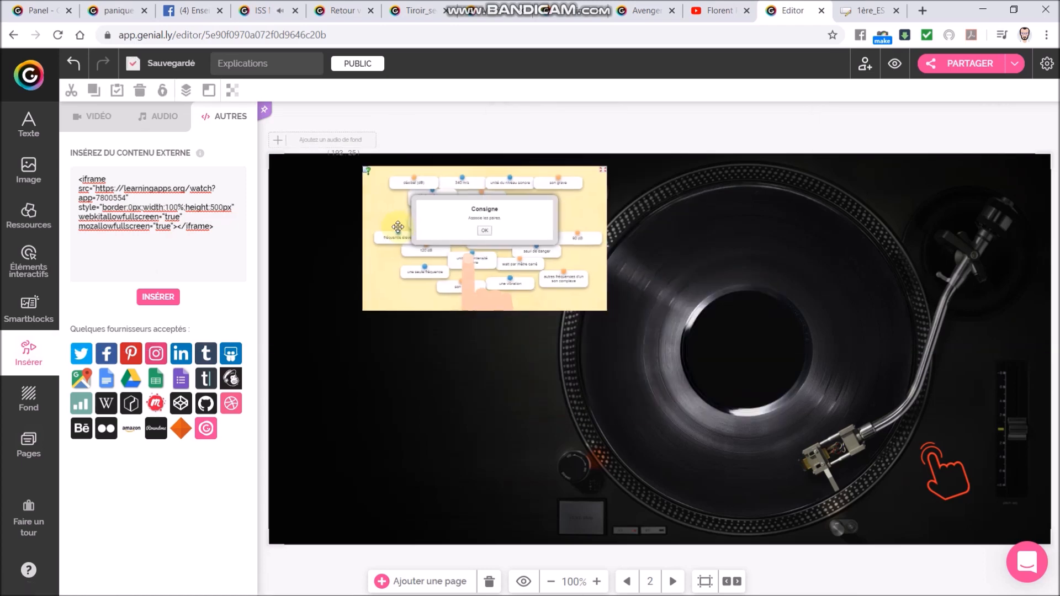
pyautogui.moveTo(604, 315); pyautogui.dragTo(463, 249)
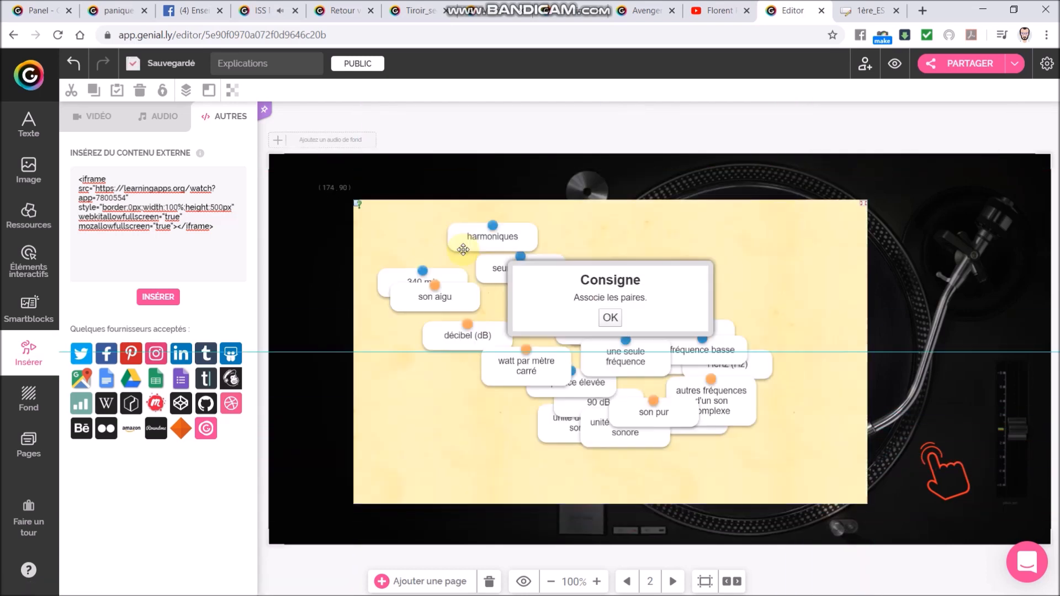
pyautogui.click(319, 199)
pyautogui.click(118, 91)
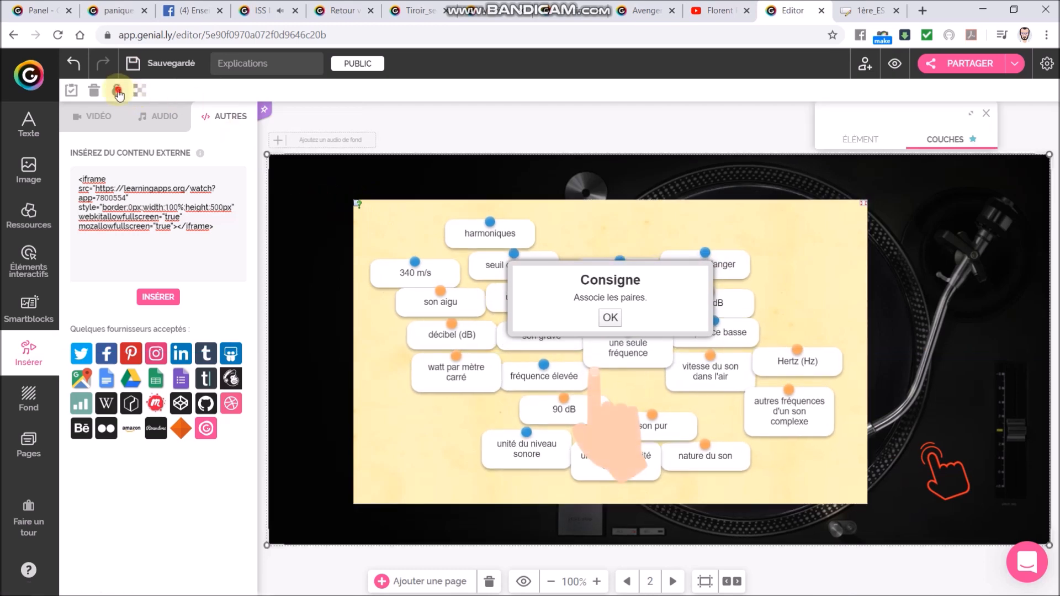
# Insert the captured turntable image again and stretch it to cover the whole of page 2, aligned with the background
pyautogui.click(26, 172)
pyautogui.click(162, 260)
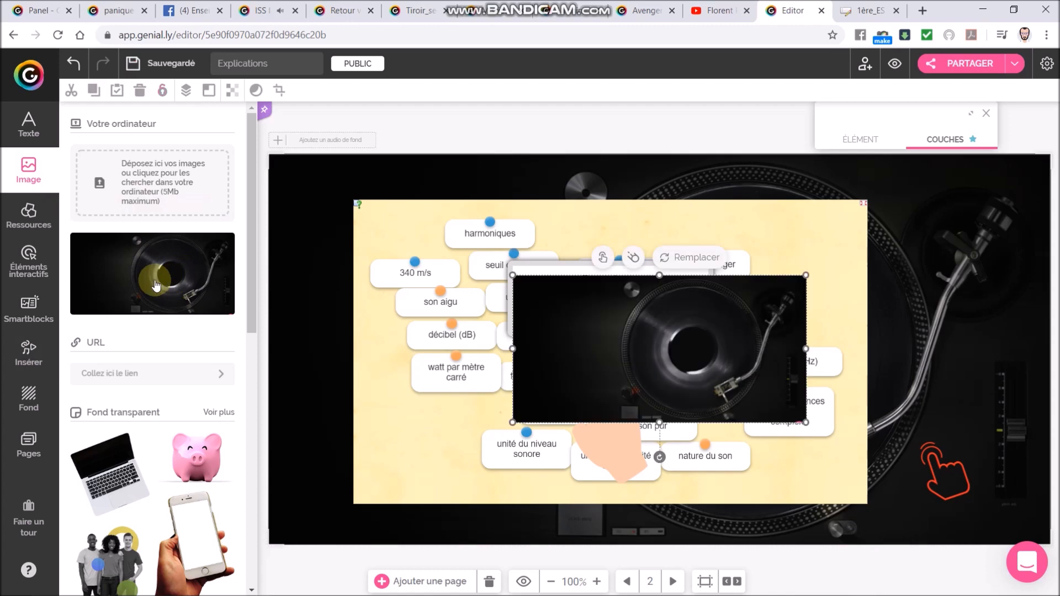
pyautogui.moveTo(657, 331); pyautogui.dragTo(422, 225)
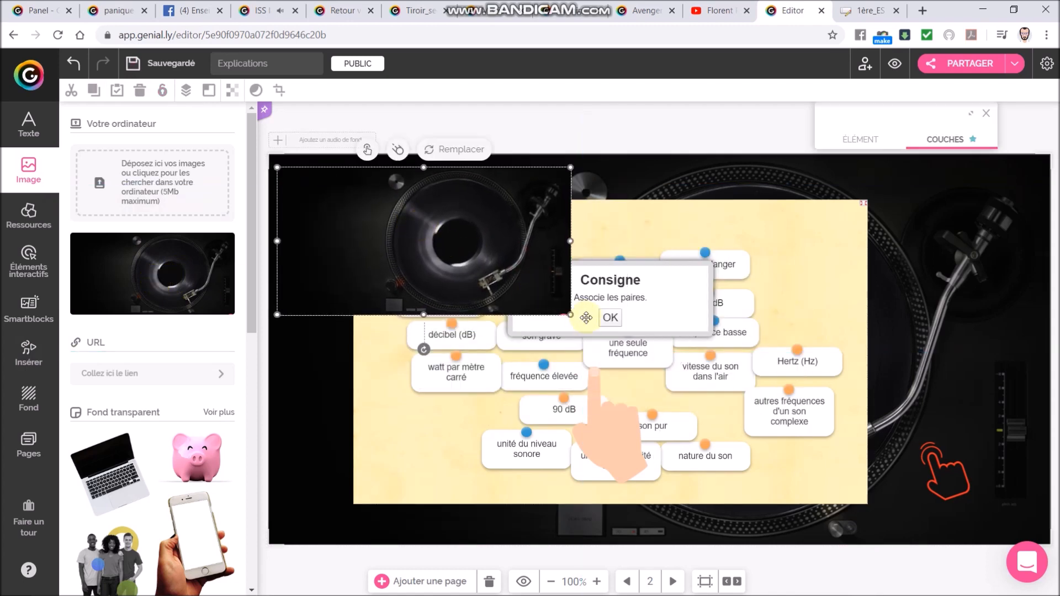
pyautogui.moveTo(513, 279); pyautogui.dragTo(498, 261)
pyautogui.moveTo(555, 310); pyautogui.dragTo(557, 310)
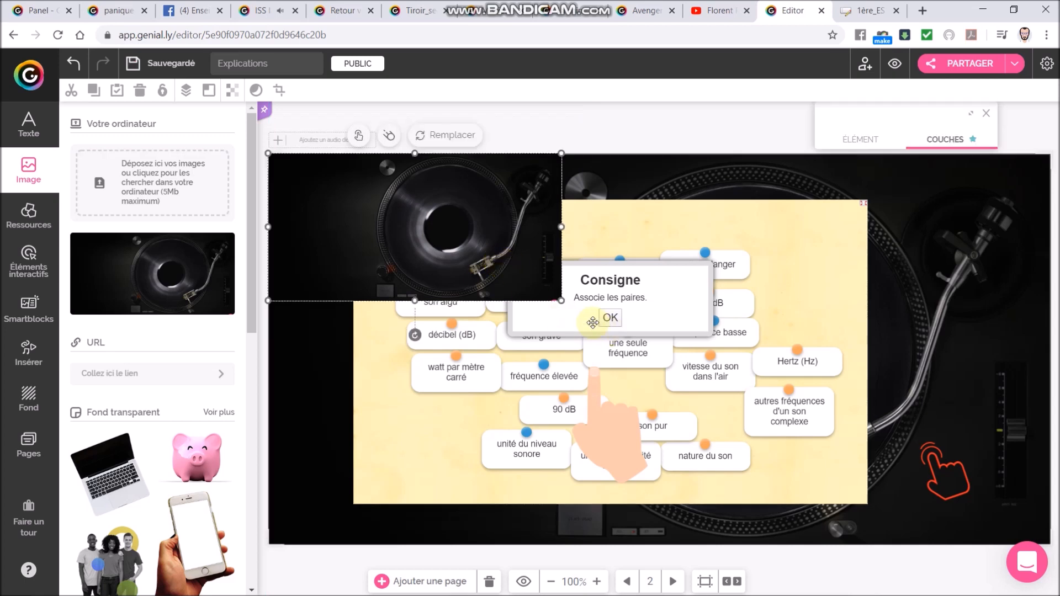
pyautogui.moveTo(798, 431); pyautogui.dragTo(1055, 506)
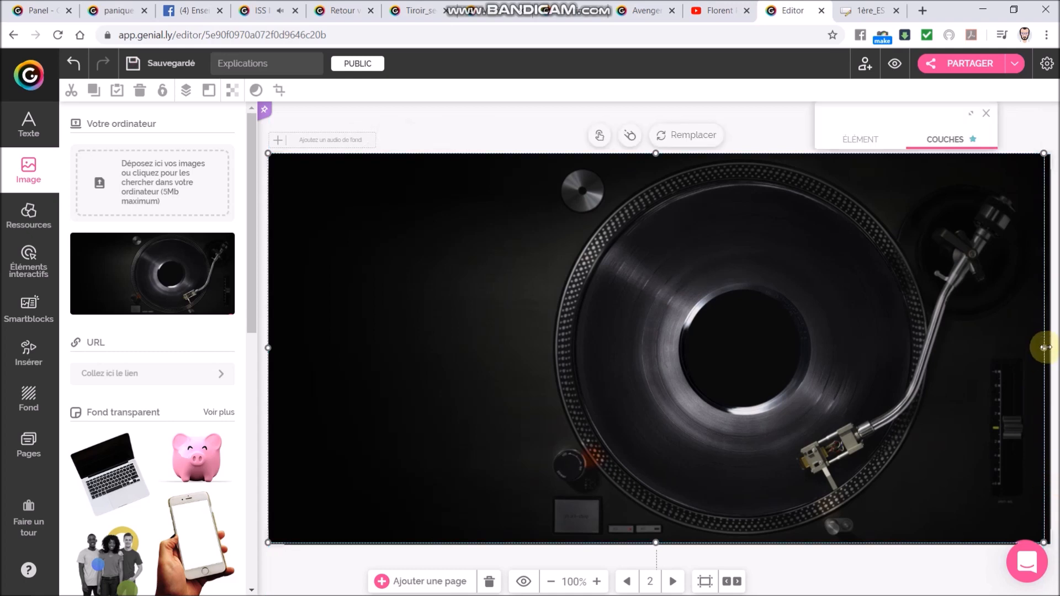
pyautogui.moveTo(1045, 347); pyautogui.dragTo(1049, 348)
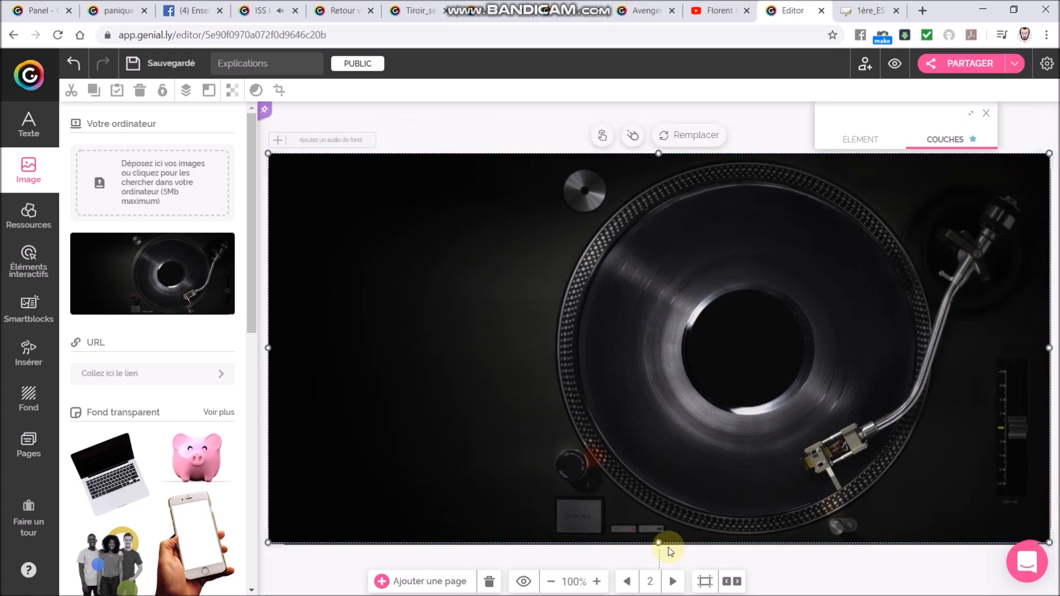
pyautogui.moveTo(656, 543); pyautogui.dragTo(658, 546)
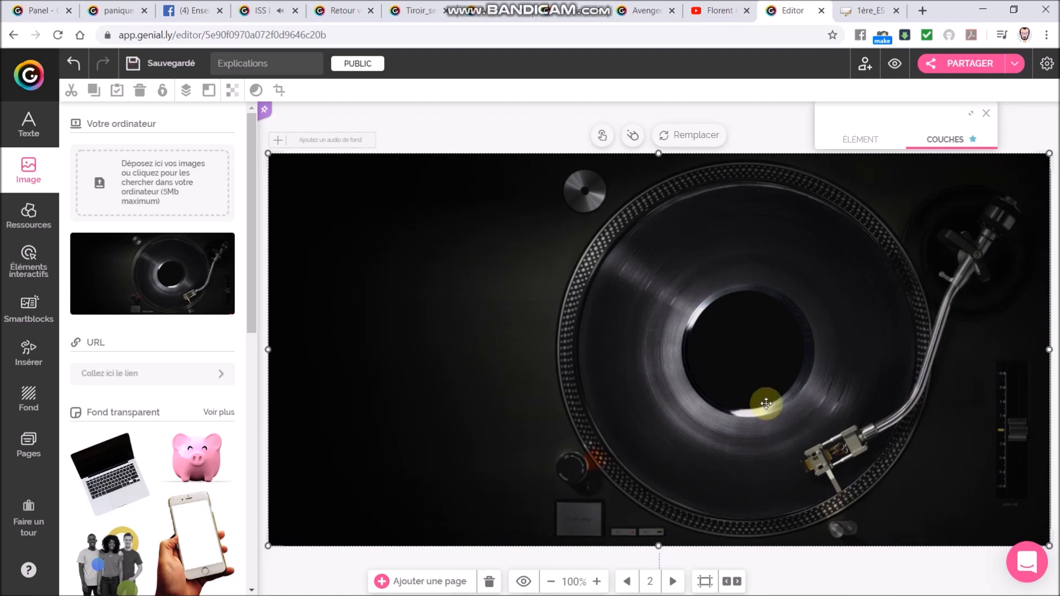
# Give the full-page turntable image a Disparaître exit animation starting at 2 seconds and lock the image
pyautogui.click(513, 249)
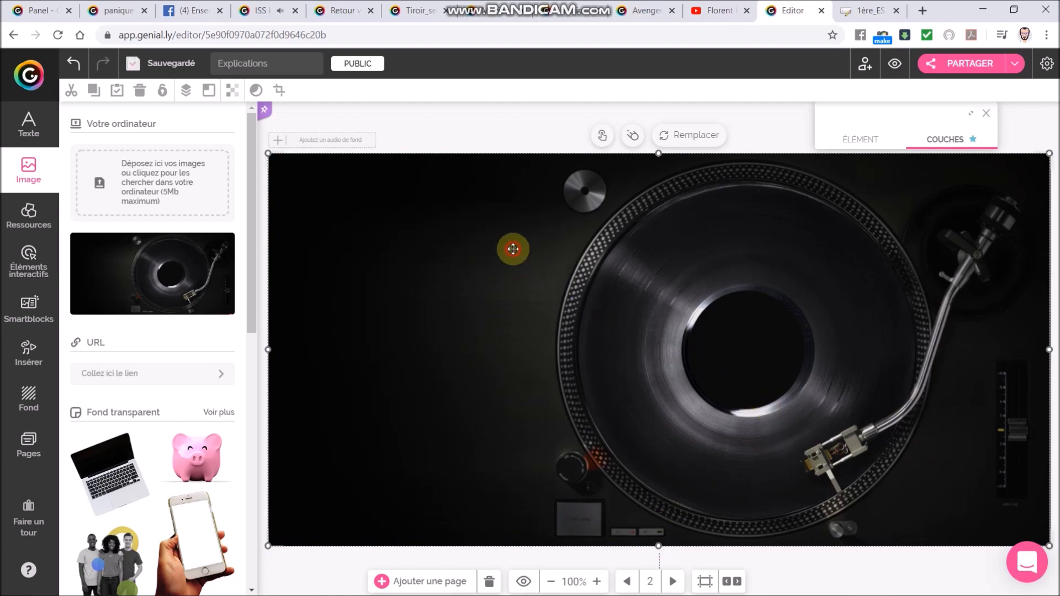
pyautogui.click(605, 135)
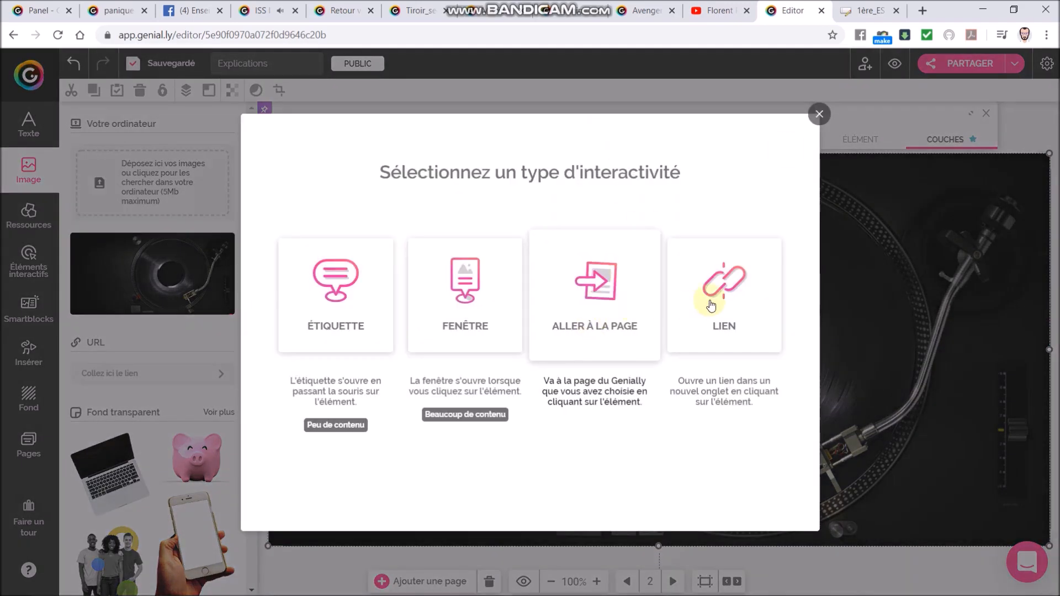
pyautogui.click(819, 113)
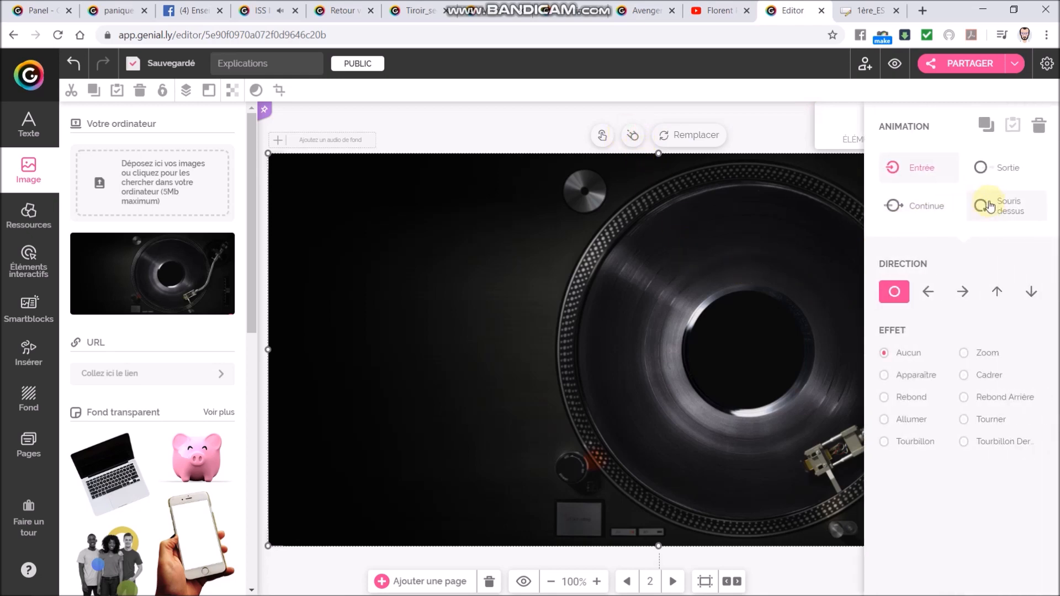
pyautogui.click(1005, 175)
pyautogui.click(908, 376)
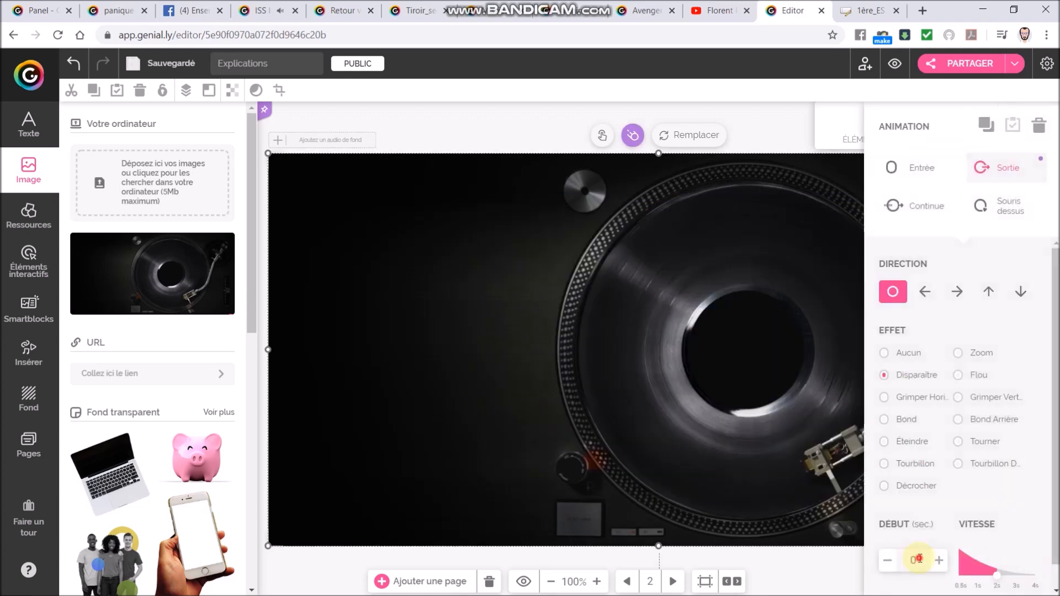
pyautogui.click(914, 560)
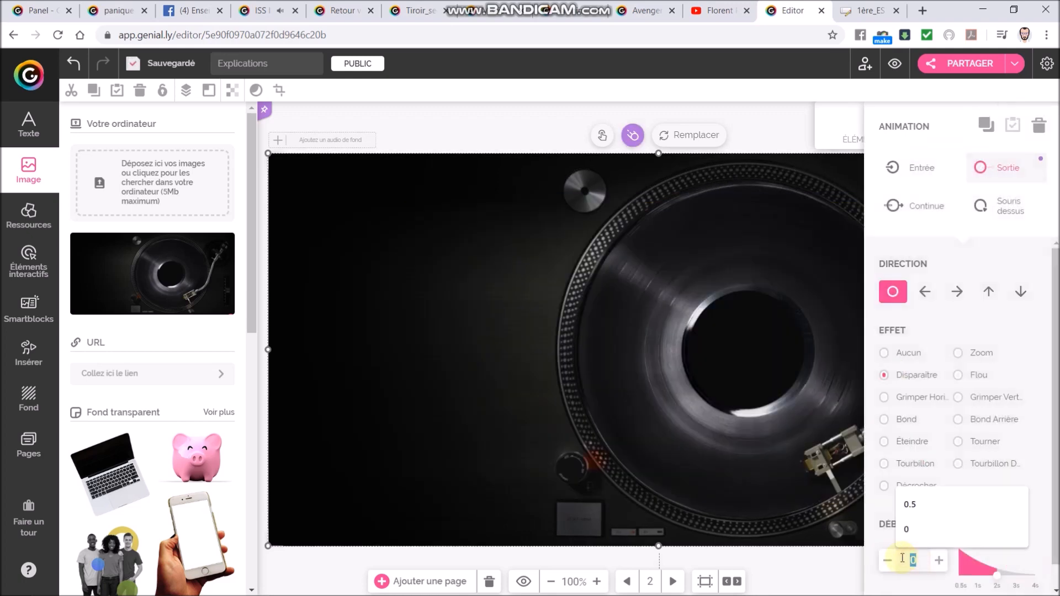
pyautogui.write('2')
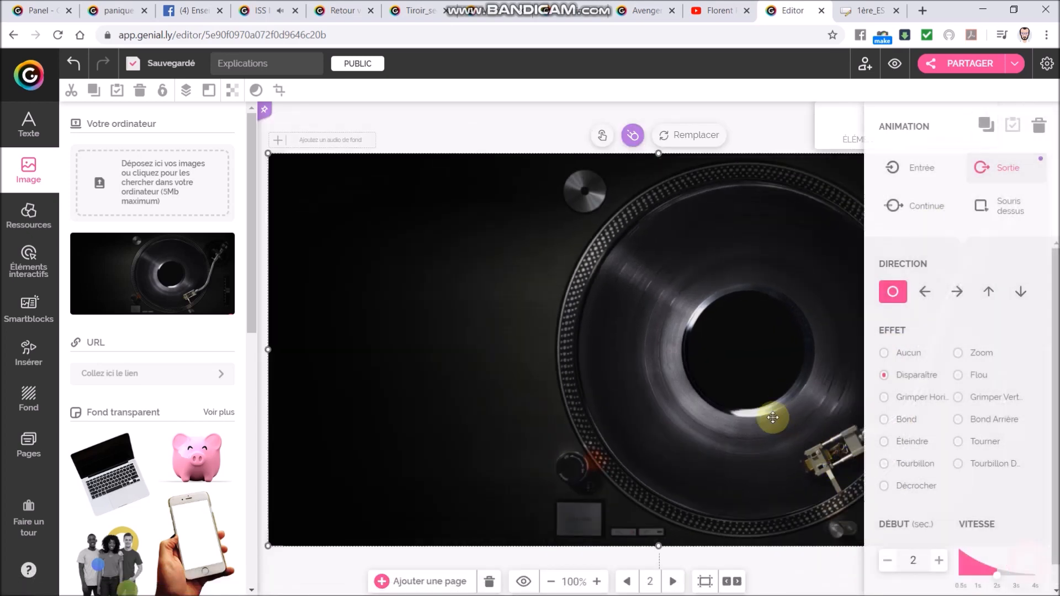
pyautogui.click(386, 222)
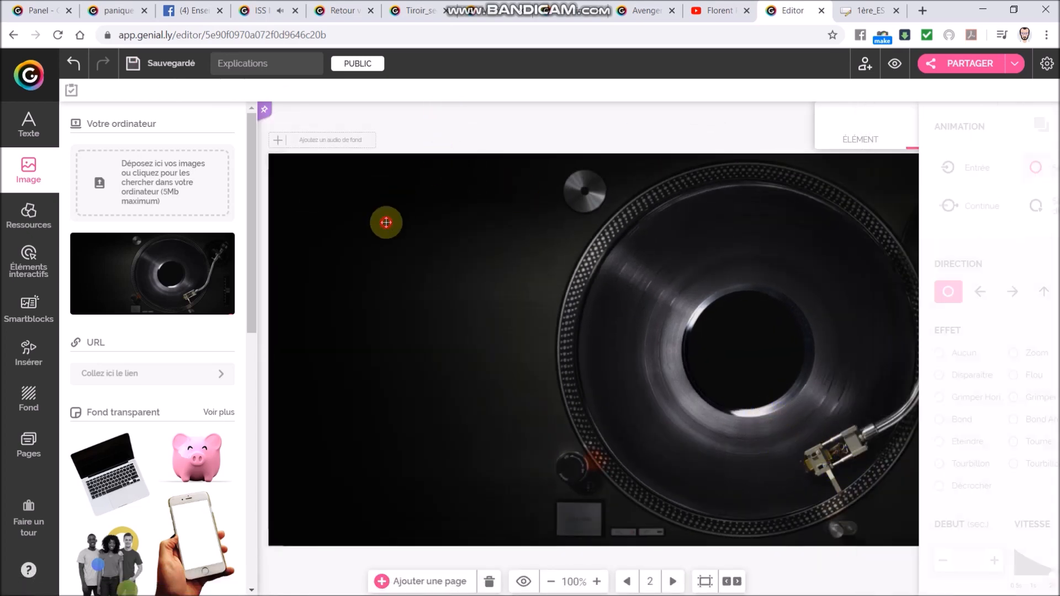
pyautogui.click(164, 91)
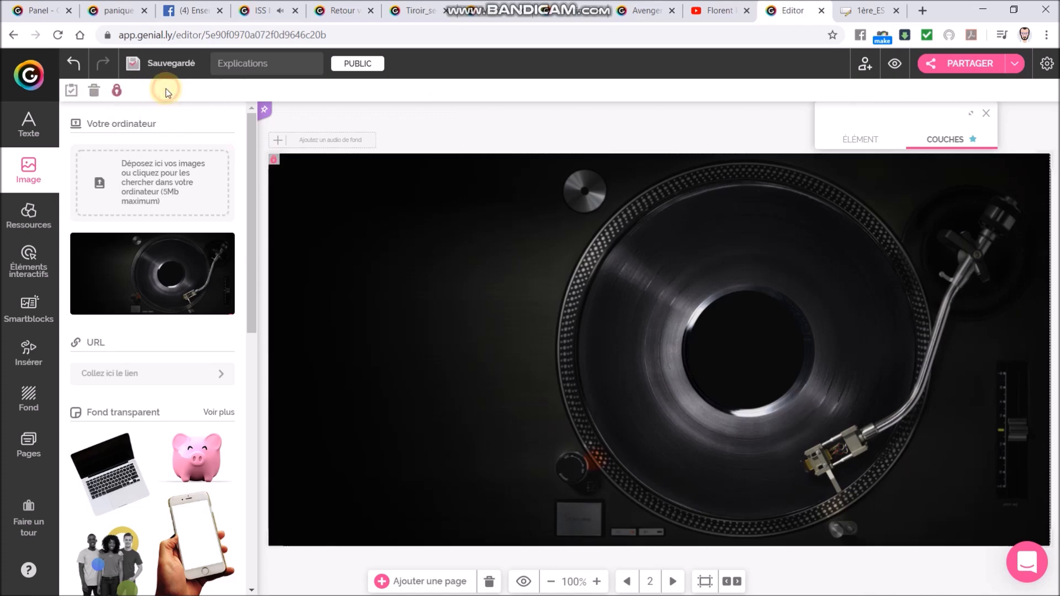
# Delete page 3, Copie Copie 00, from the presentation
pyautogui.click(24, 452)
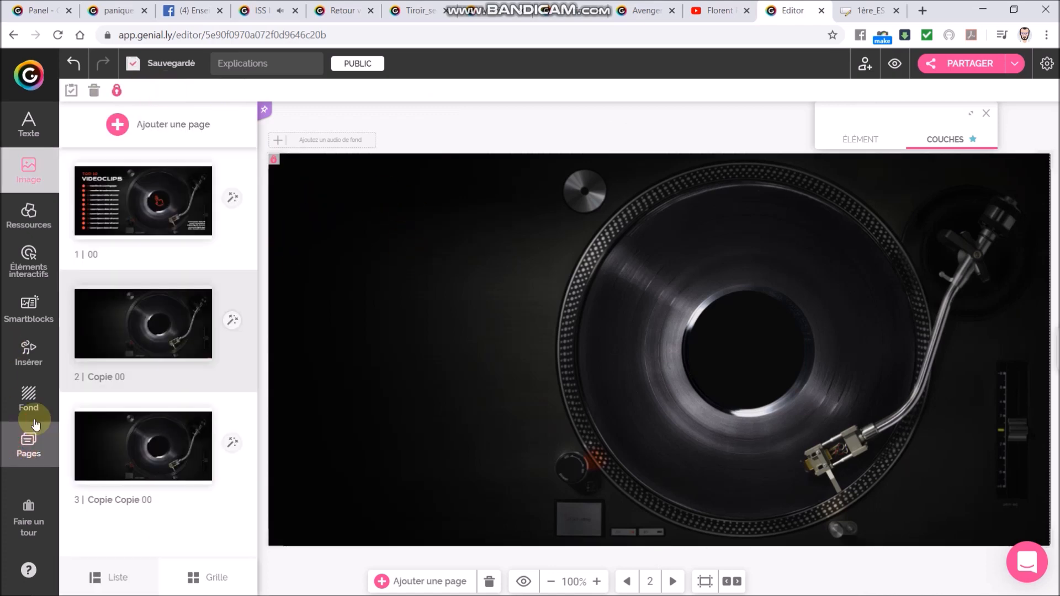
pyautogui.click(126, 460)
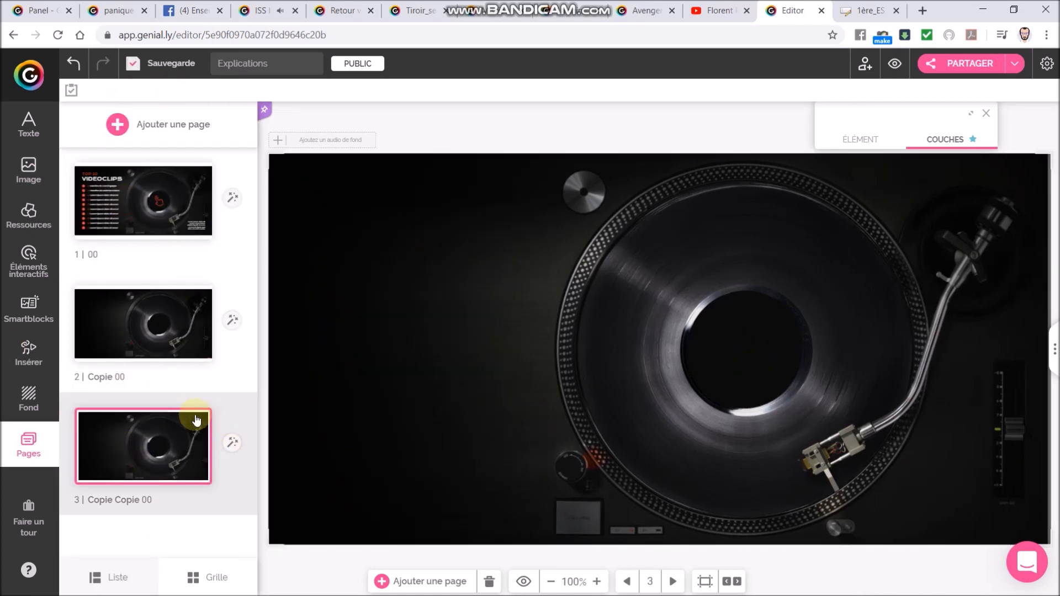
pyautogui.click(199, 421)
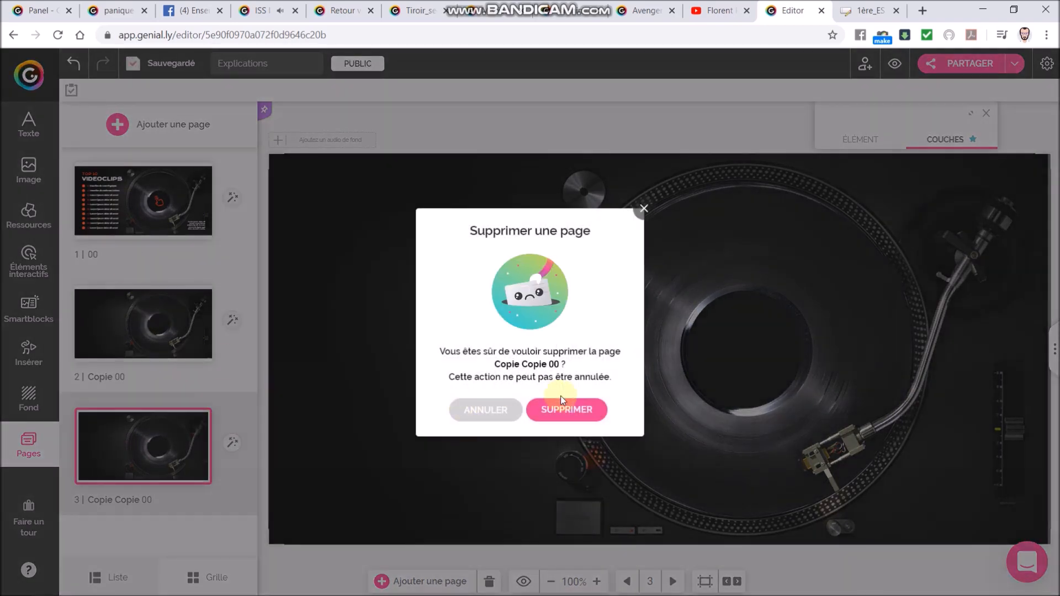
pyautogui.click(567, 410)
# Preview the presentation from page 1 and follow the menu entry Insertion du LearningApps to check the exercise page
pyautogui.click(175, 213)
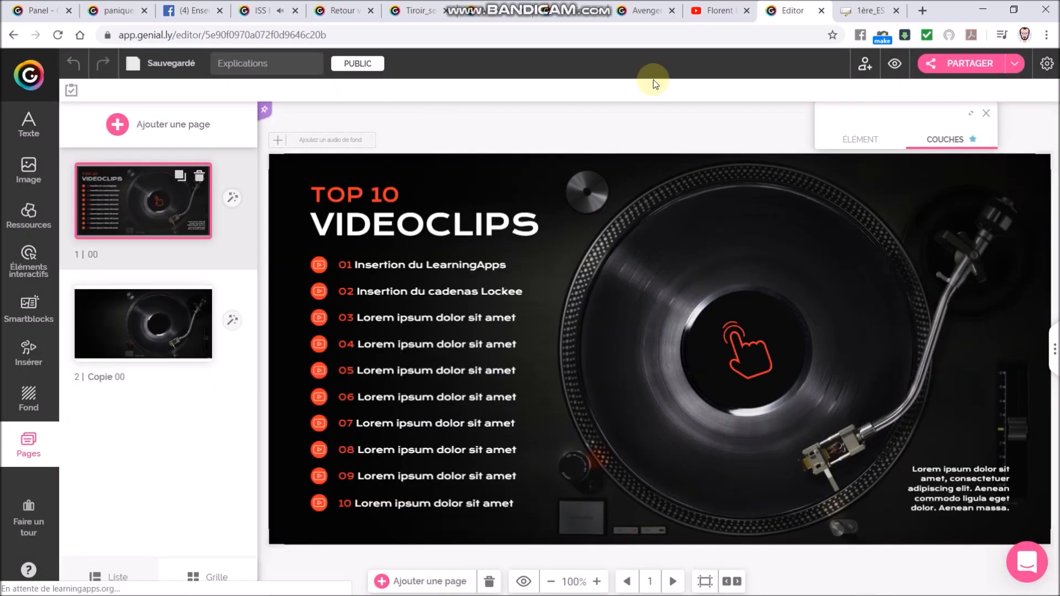
pyautogui.click(894, 66)
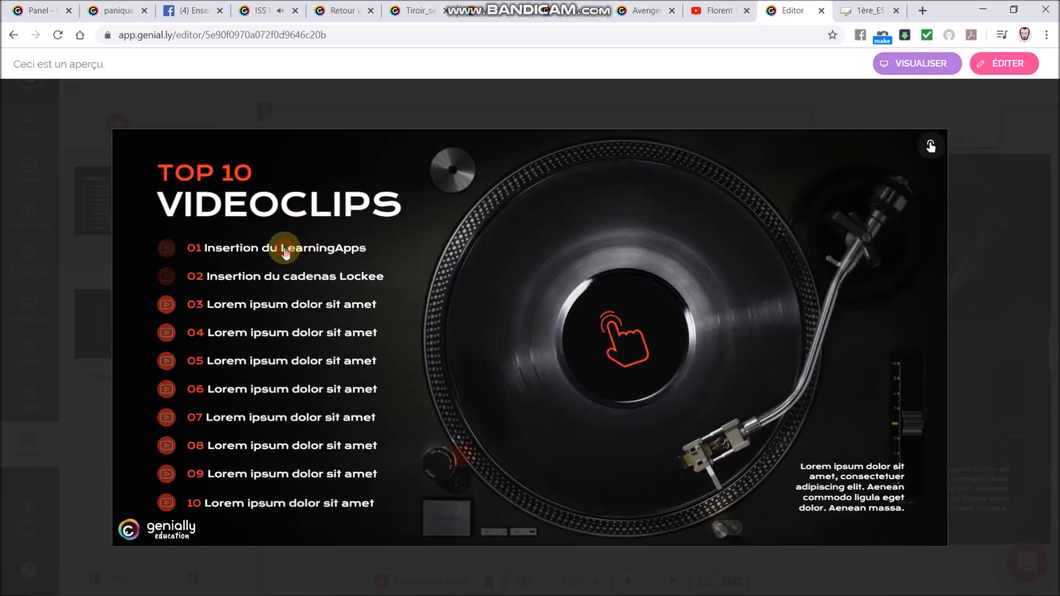
pyautogui.click(285, 249)
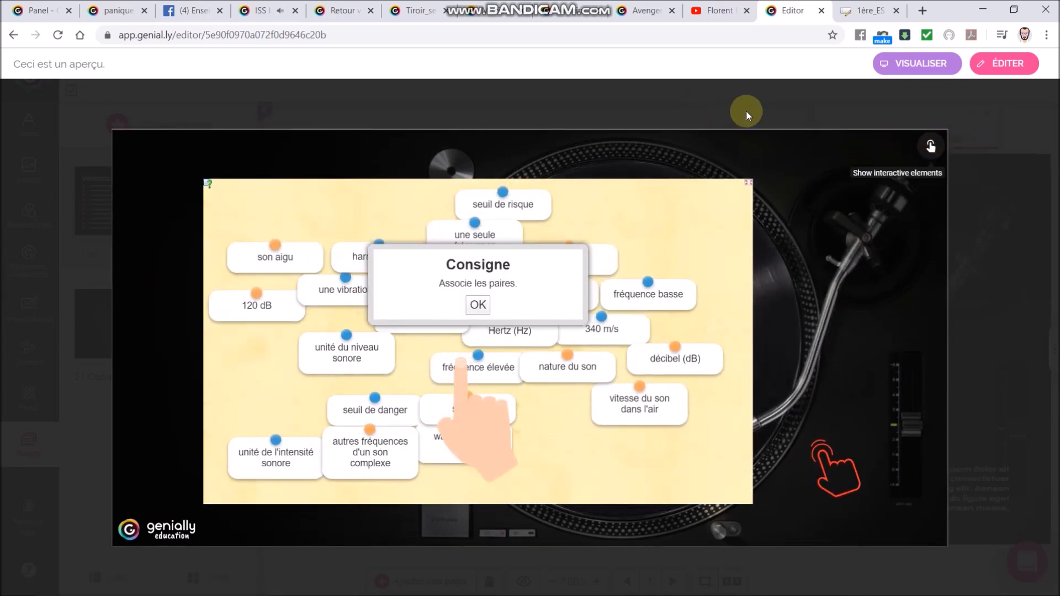
# Set the start of the covering turntable image's exit animation to 5 seconds and preview the exercise page again
pyautogui.click(730, 107)
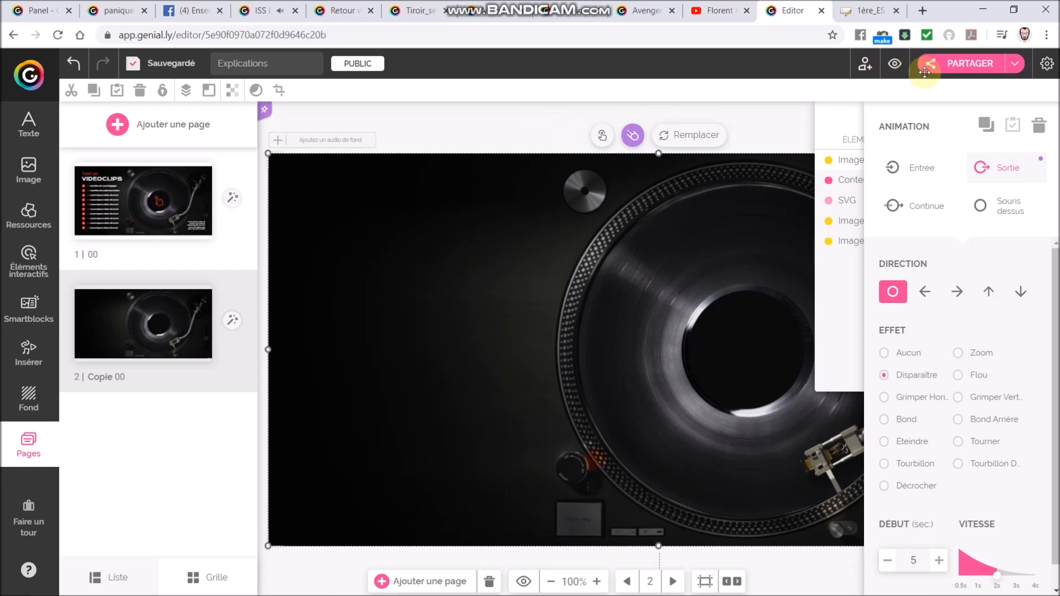
pyautogui.click(894, 64)
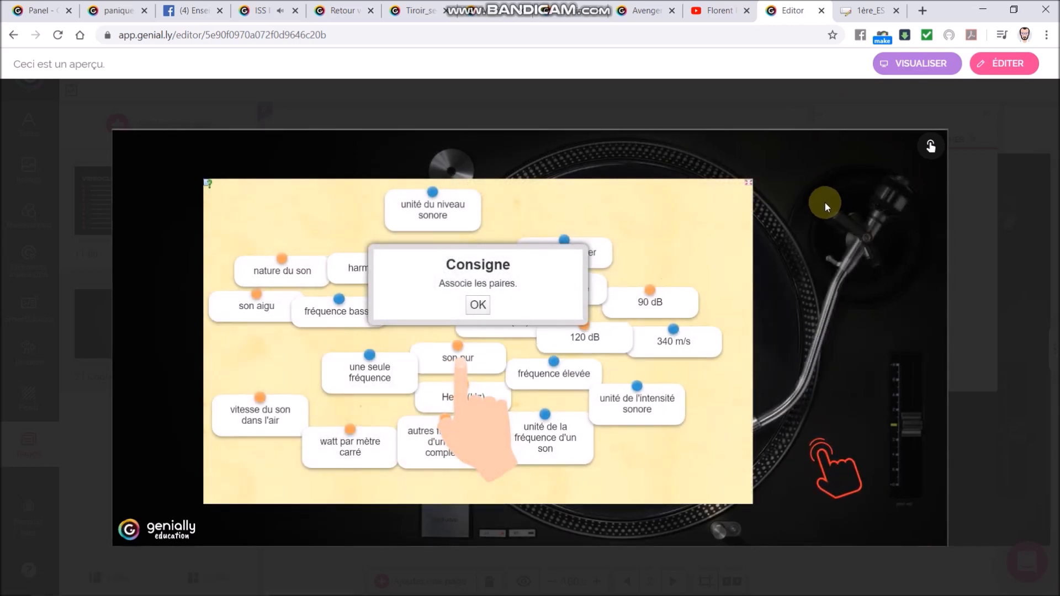
pyautogui.click(733, 103)
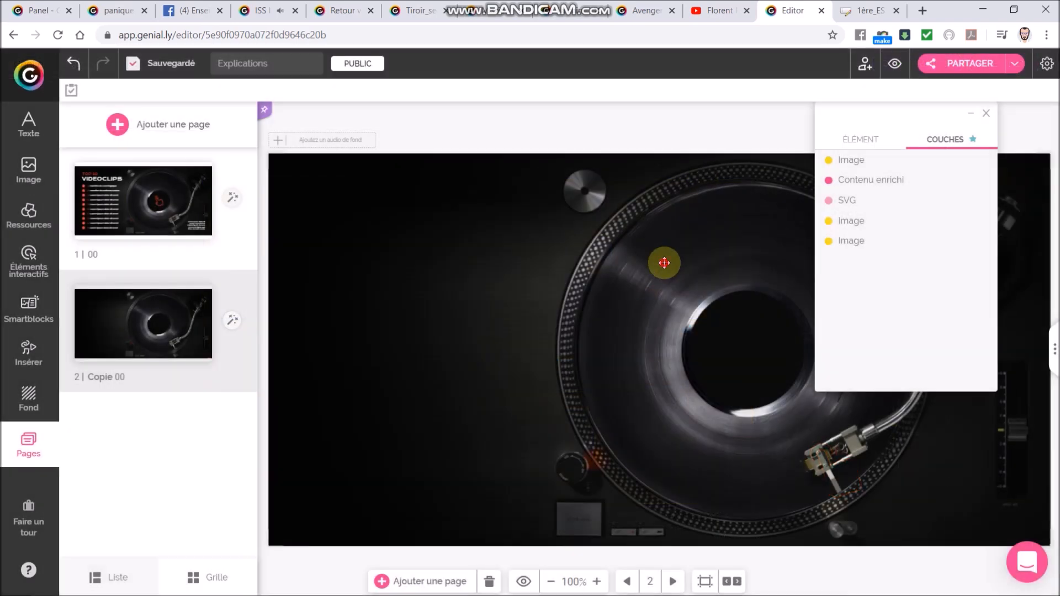
# Hide the covering turntable image and give the embedded exercise an Apparaître entrance animation starting at 1 second
pyautogui.click(664, 262)
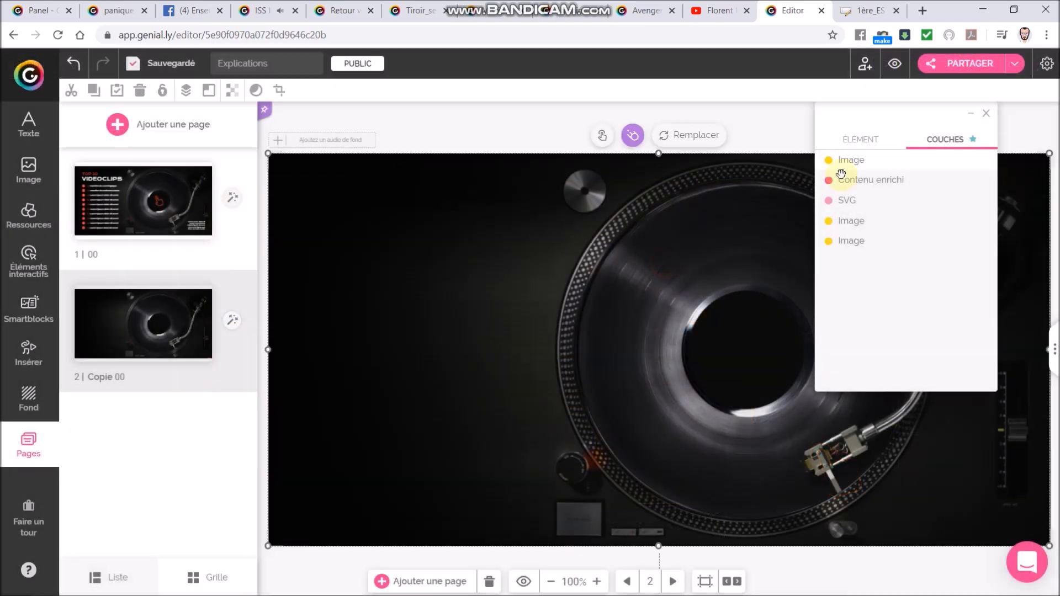
pyautogui.click(947, 162)
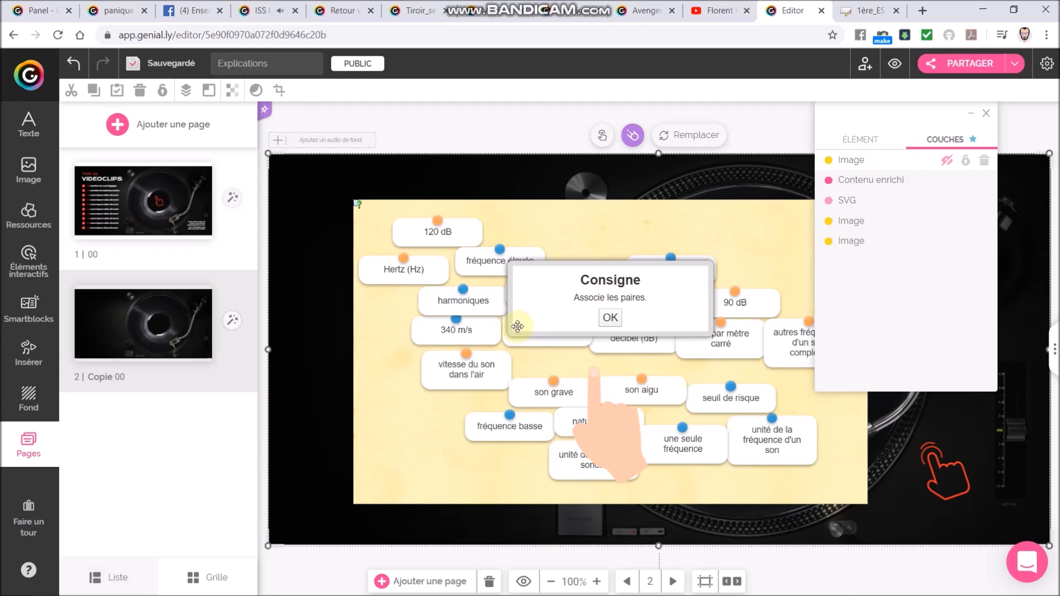
pyautogui.click(380, 360)
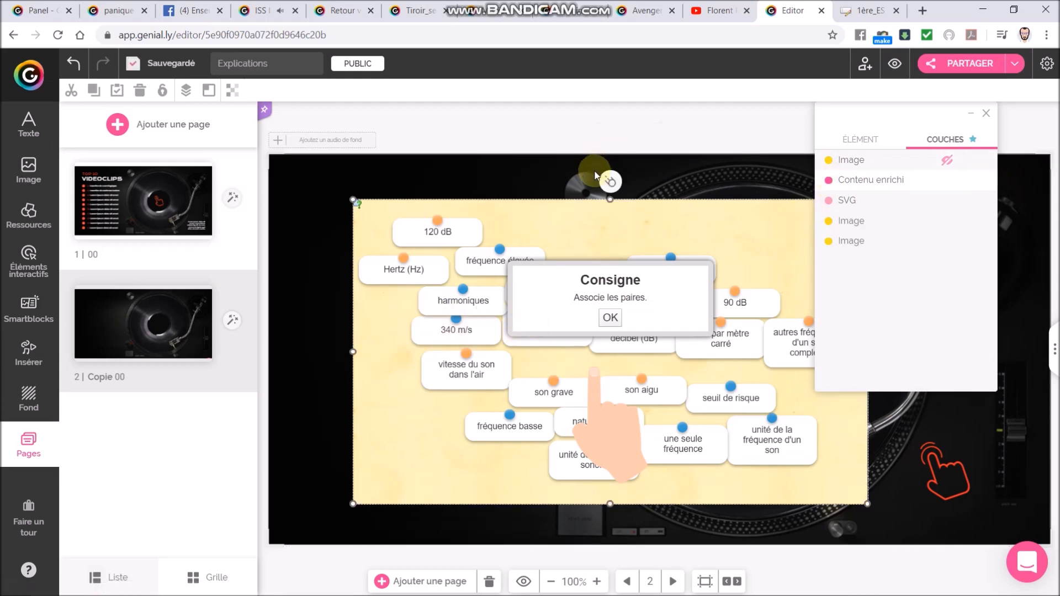
pyautogui.click(611, 183)
pyautogui.click(897, 338)
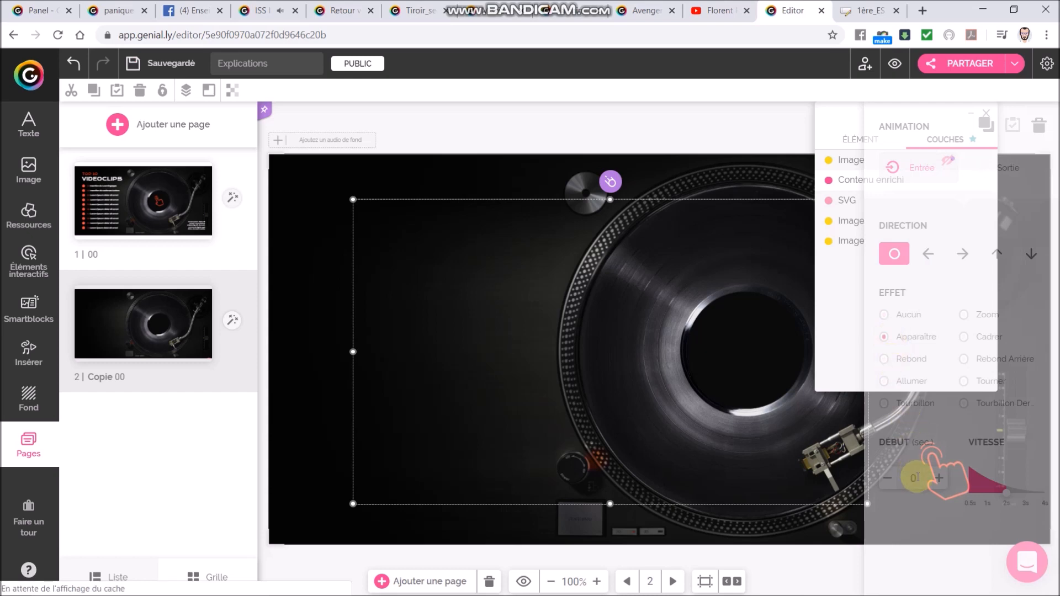
pyautogui.moveTo(918, 478); pyautogui.dragTo(904, 477)
pyautogui.write('1')
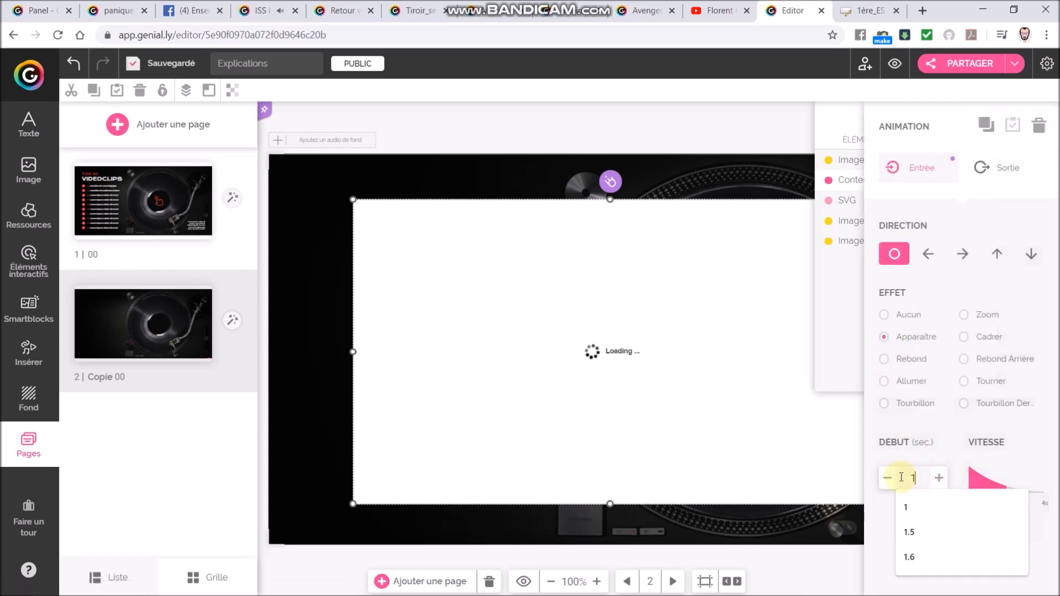
pyautogui.click(703, 177)
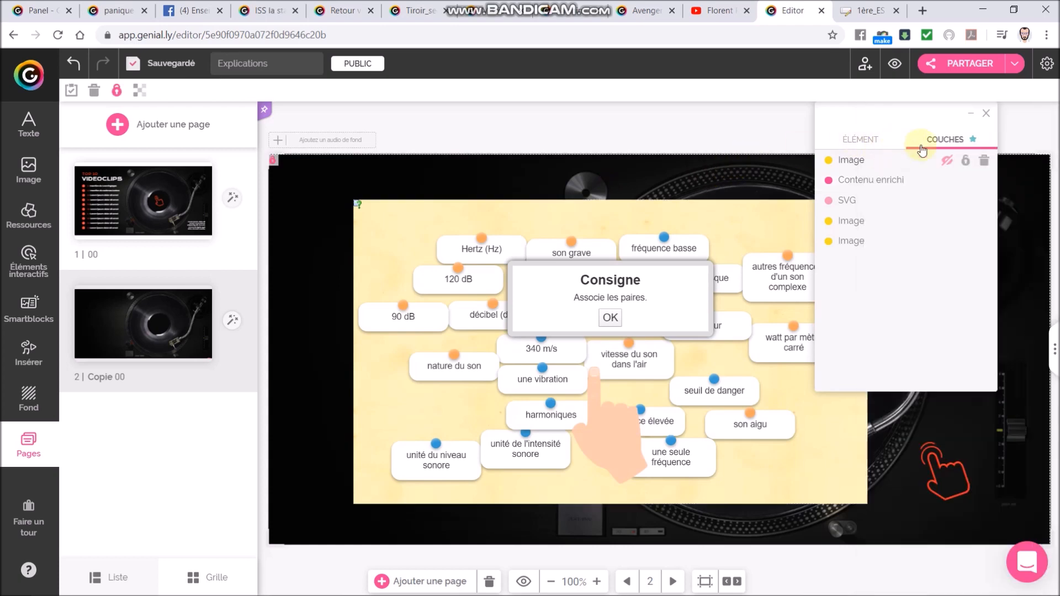
# Show the covering turntable image again, preview page 2, and return to the menu through the hand icon
pyautogui.click(946, 162)
pyautogui.click(893, 69)
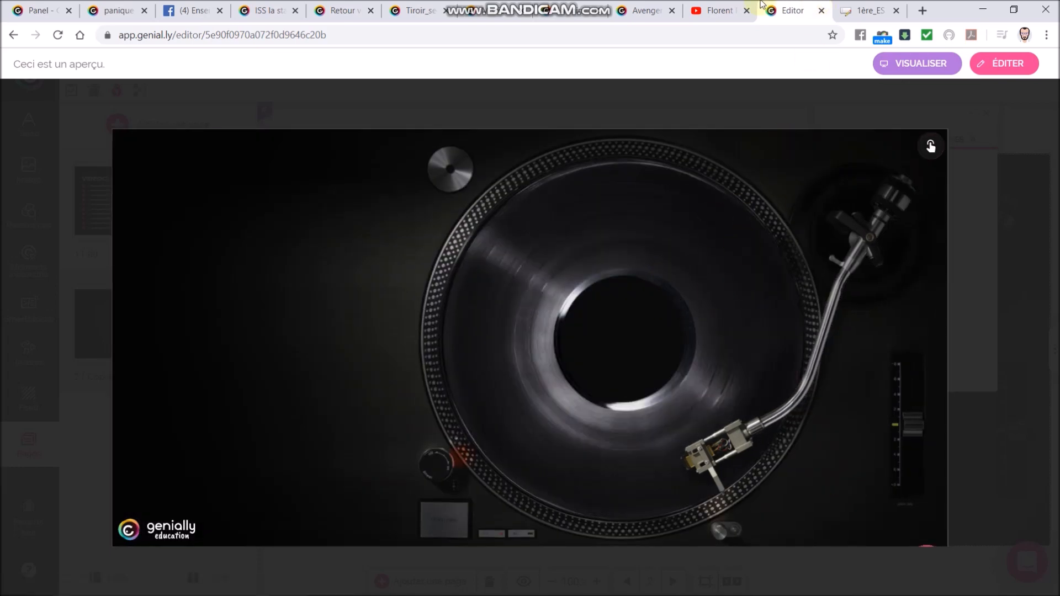
pyautogui.click(606, 363)
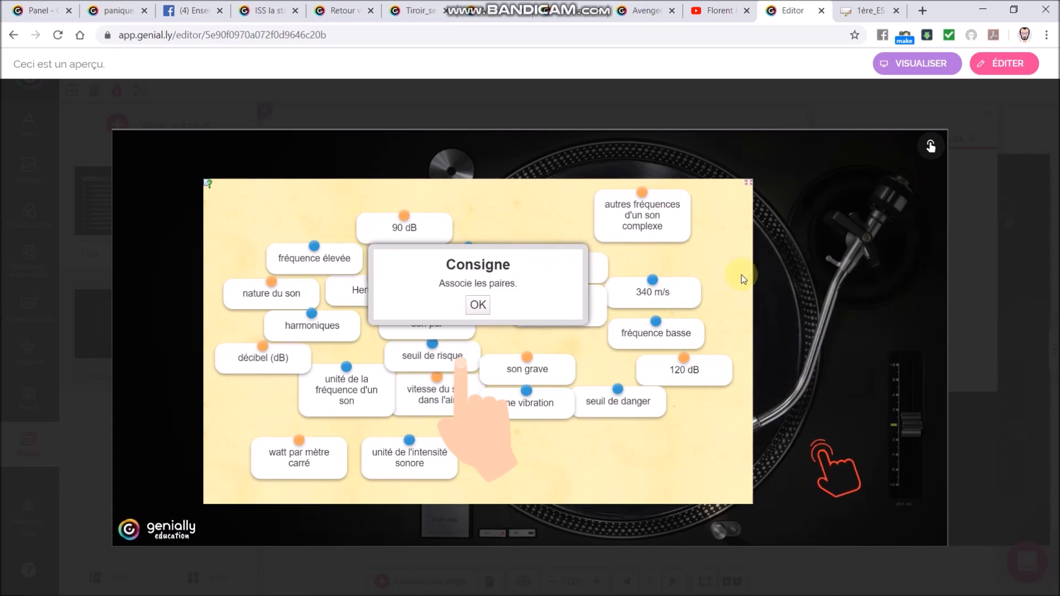
pyautogui.click(823, 478)
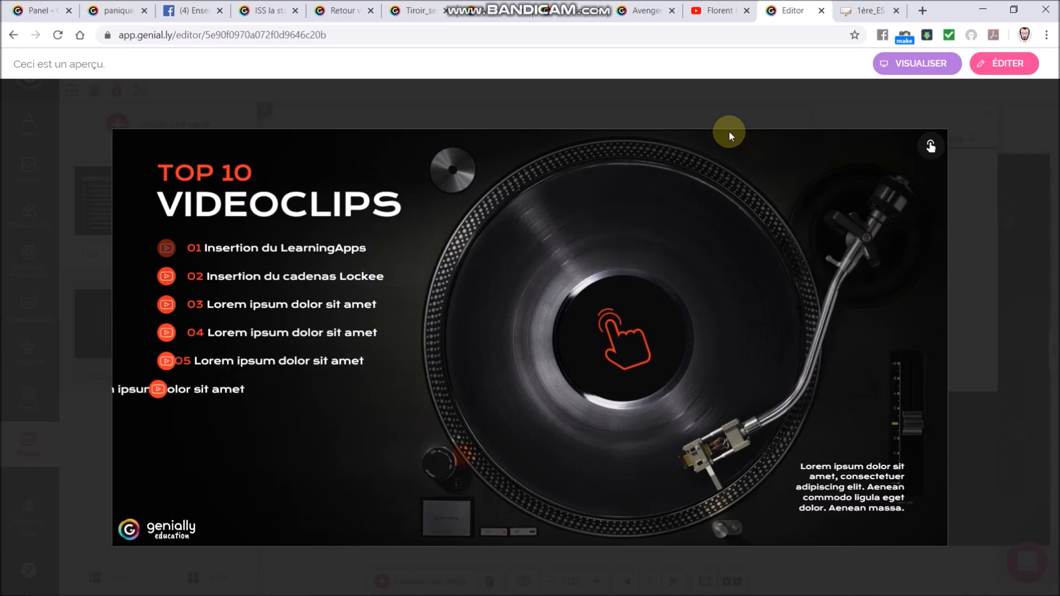